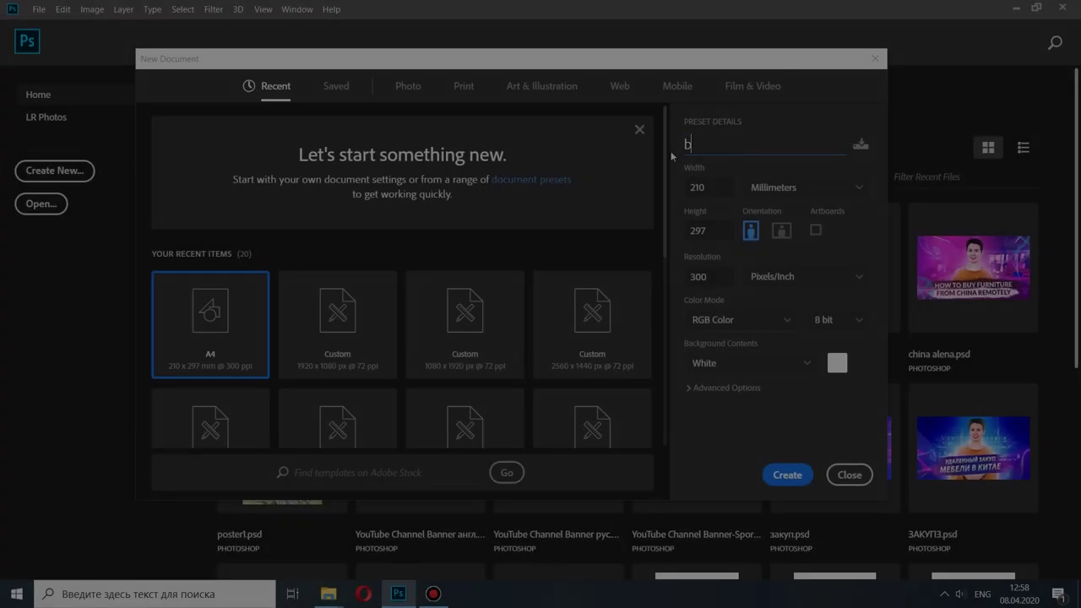
# Step: Create the A4 'buzova' document and fill it with a vertical teal-to-purple gradient
pyautogui.write('uzova')
pyautogui.press('Return')
pyautogui.click(103, 32)
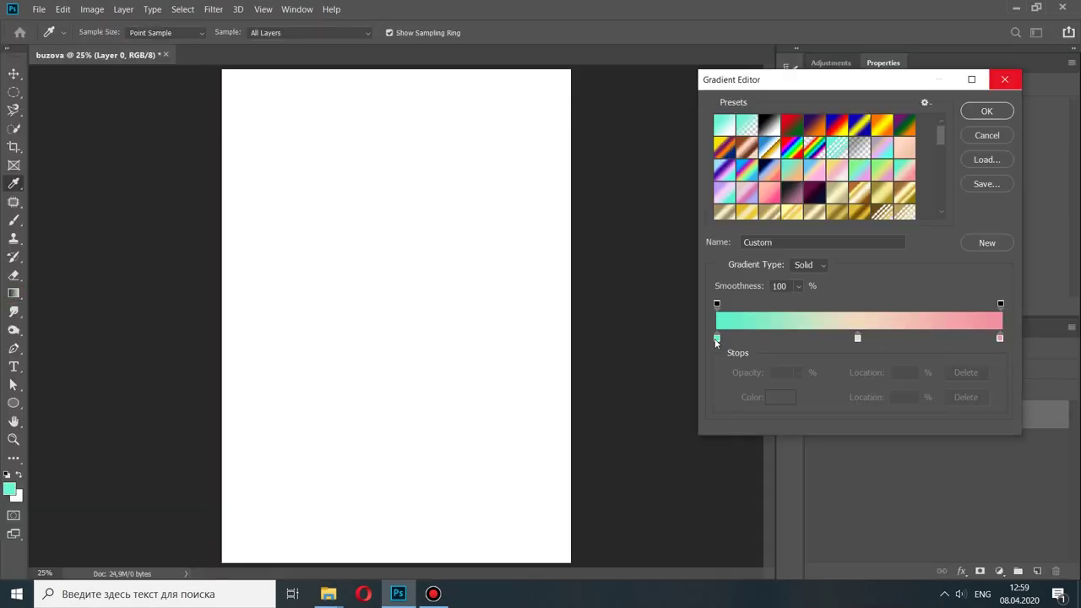
pyautogui.doubleClick(717, 340)
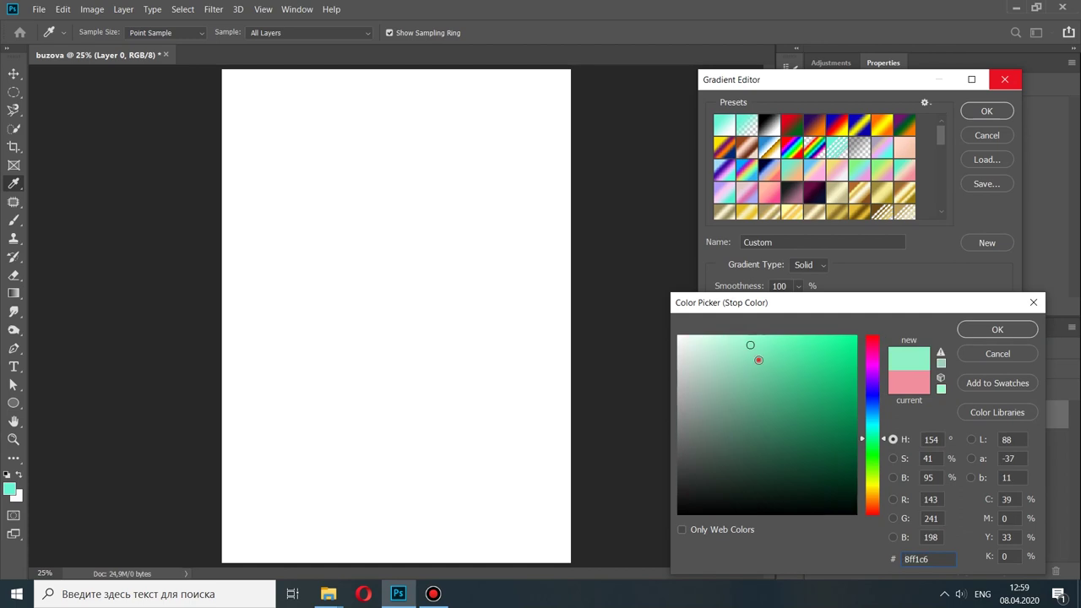
pyautogui.click(997, 329)
pyautogui.click(986, 111)
pyautogui.moveTo(355, 76); pyautogui.dragTo(355, 533)
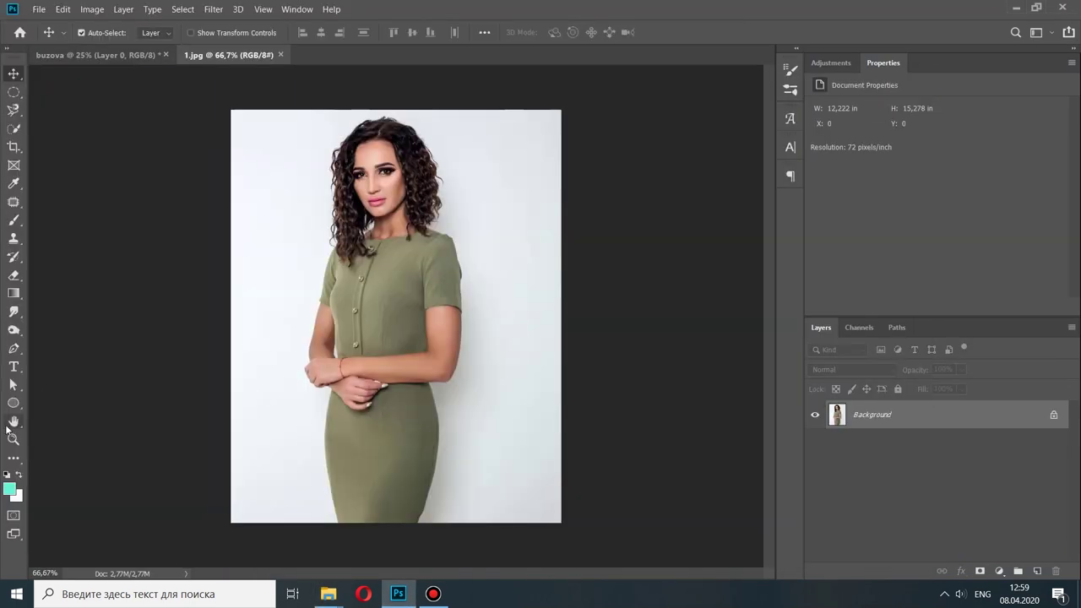
# Step: Select the woman with Select Subject and refine the edges in Select and Mask
pyautogui.click(666, 32)
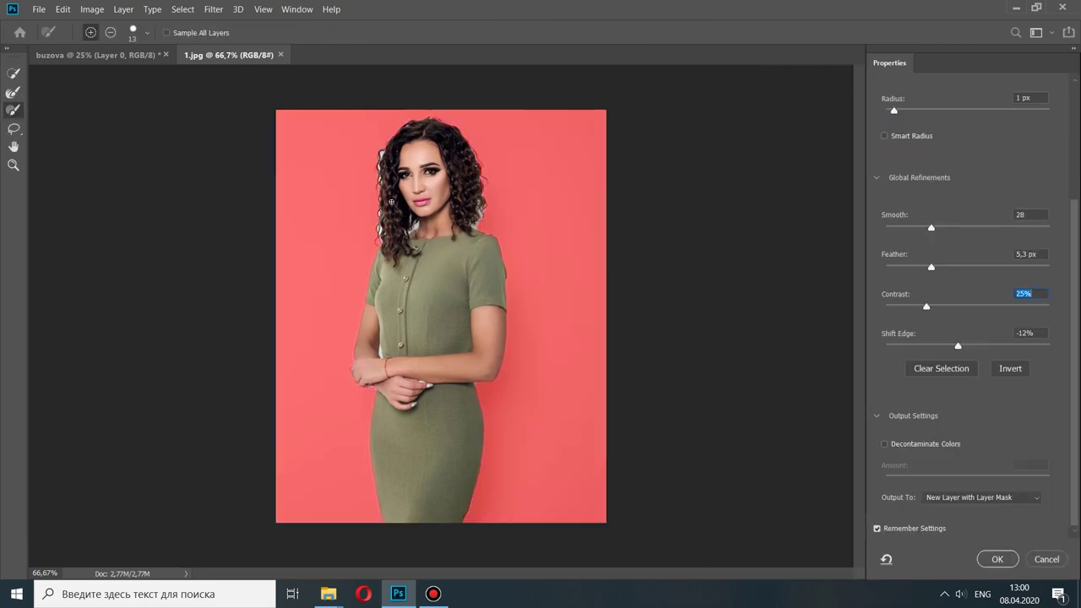
pyautogui.scroll(5, 466, 205)
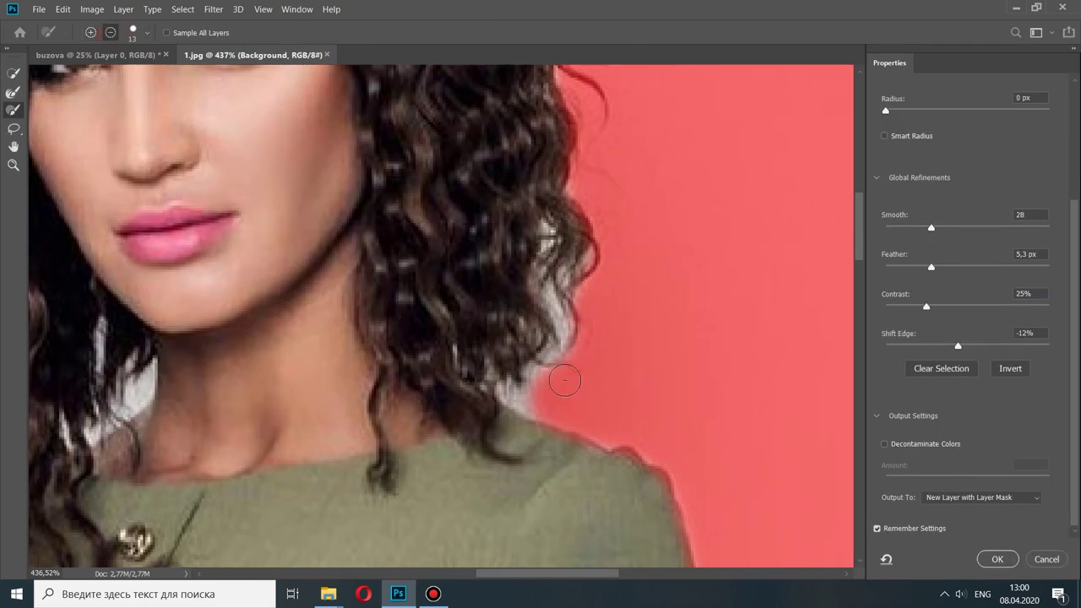
pyautogui.scroll(-5, 564, 381)
pyautogui.scroll(6, 417, 244)
pyautogui.scroll(-3, 382, 397)
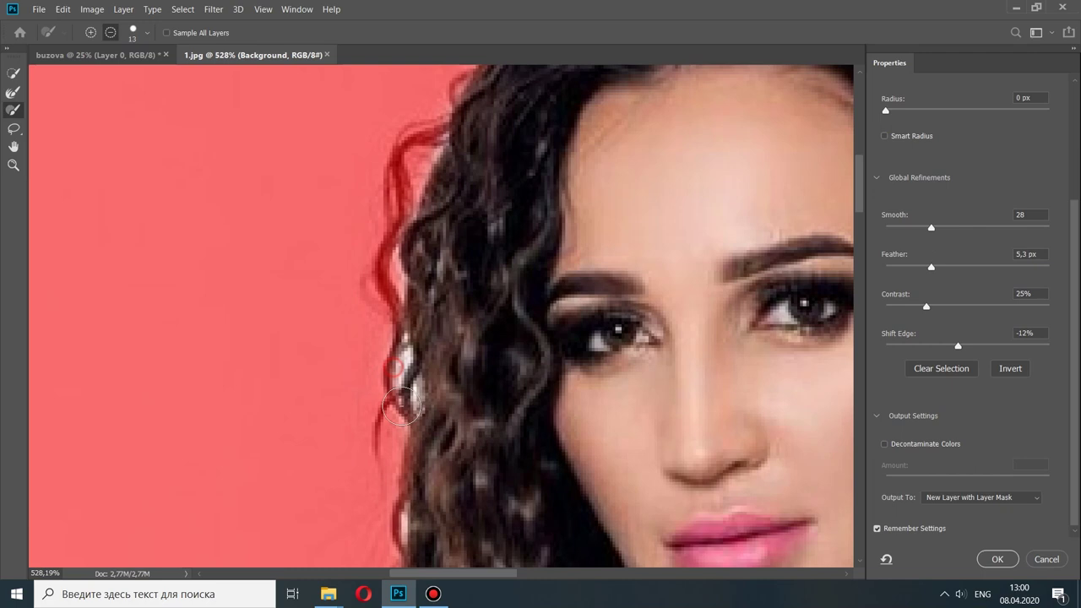
pyautogui.scroll(-3, 382, 397)
pyautogui.scroll(7, 295, 337)
pyautogui.scroll(-6, 329, 287)
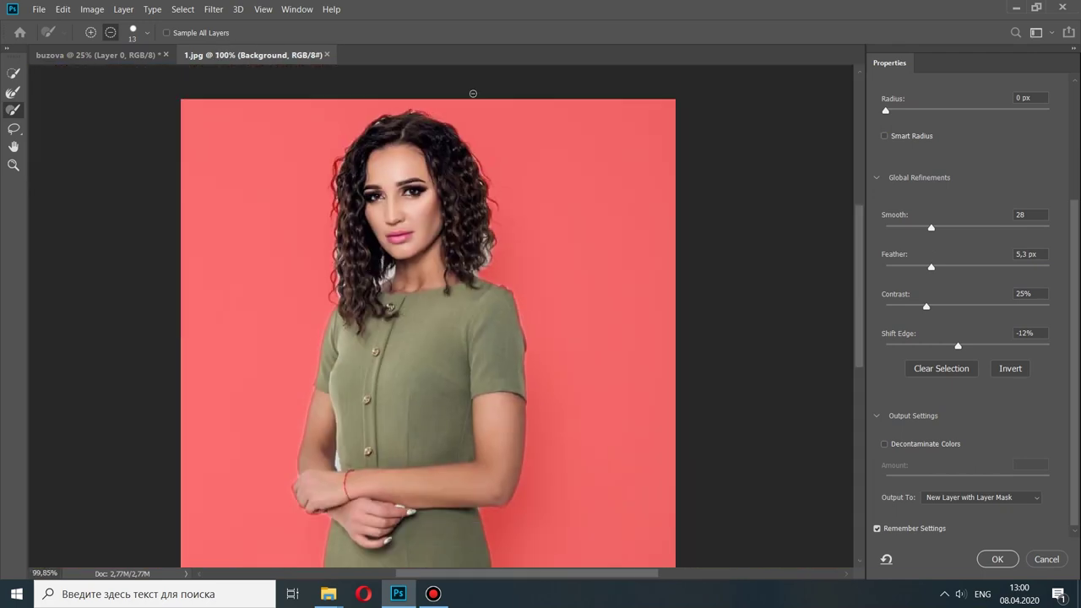
pyautogui.scroll(4, 519, 241)
pyautogui.scroll(-1, 507, 254)
pyautogui.scroll(-3, 419, 338)
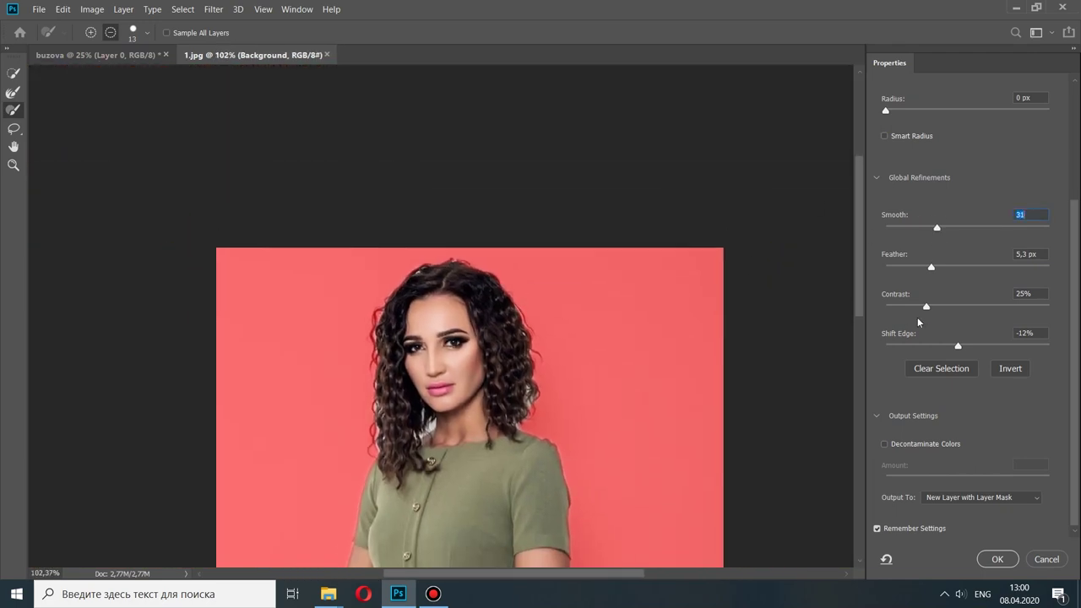
# Step: Output the refined selection to a new layer with a layer mask
pyautogui.click(981, 498)
pyautogui.click(979, 535)
pyautogui.click(997, 559)
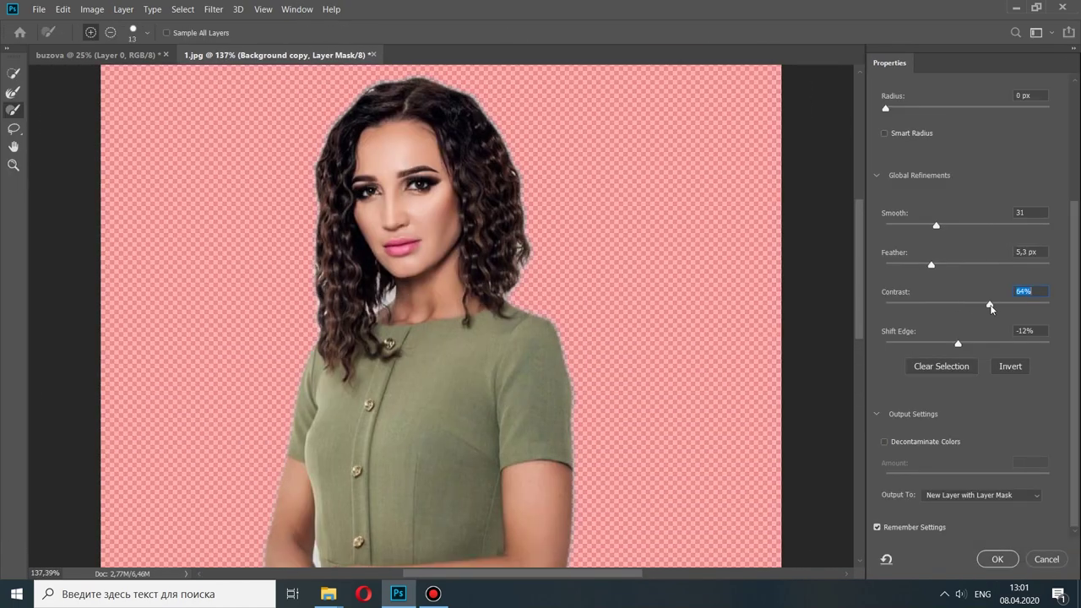
# Step: Bring a masked copy of the woman onto the gradient, enlarged and repositioned
pyautogui.click(996, 559)
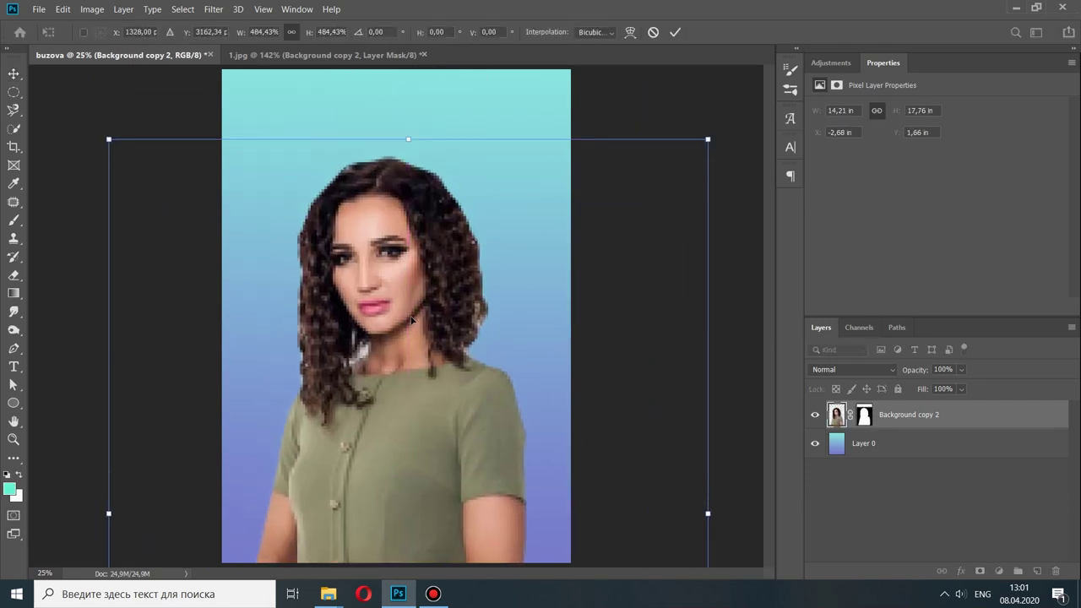
pyautogui.moveTo(534, 394); pyautogui.dragTo(521, 412)
pyautogui.press('Return')
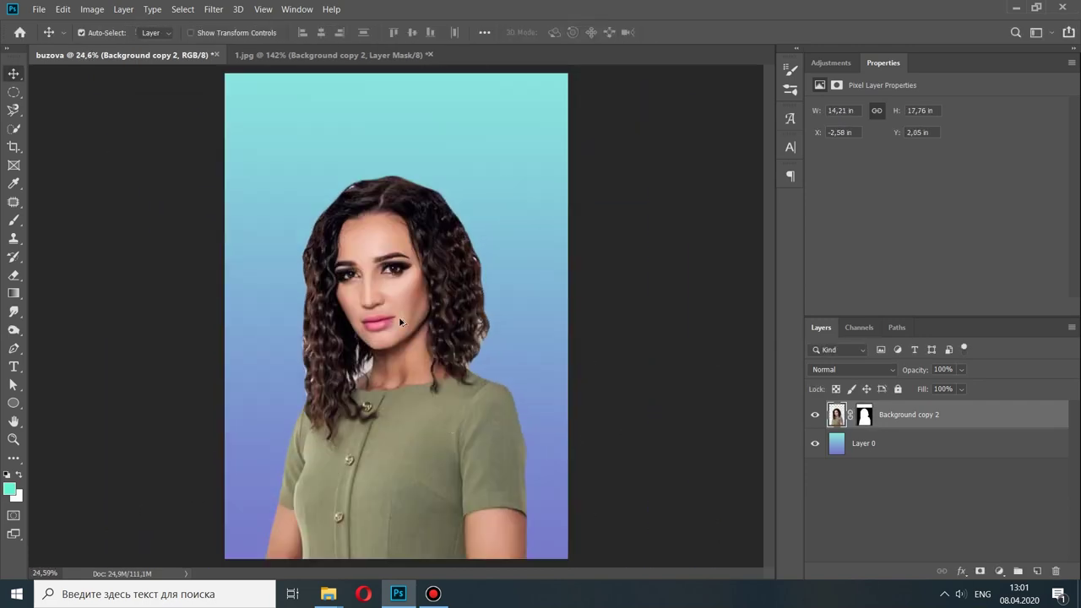
# Step: Duplicate the woman's layer as Background copy 3, then select Background copy 2
pyautogui.scroll(3, 481, 355)
pyautogui.scroll(-2, 525, 454)
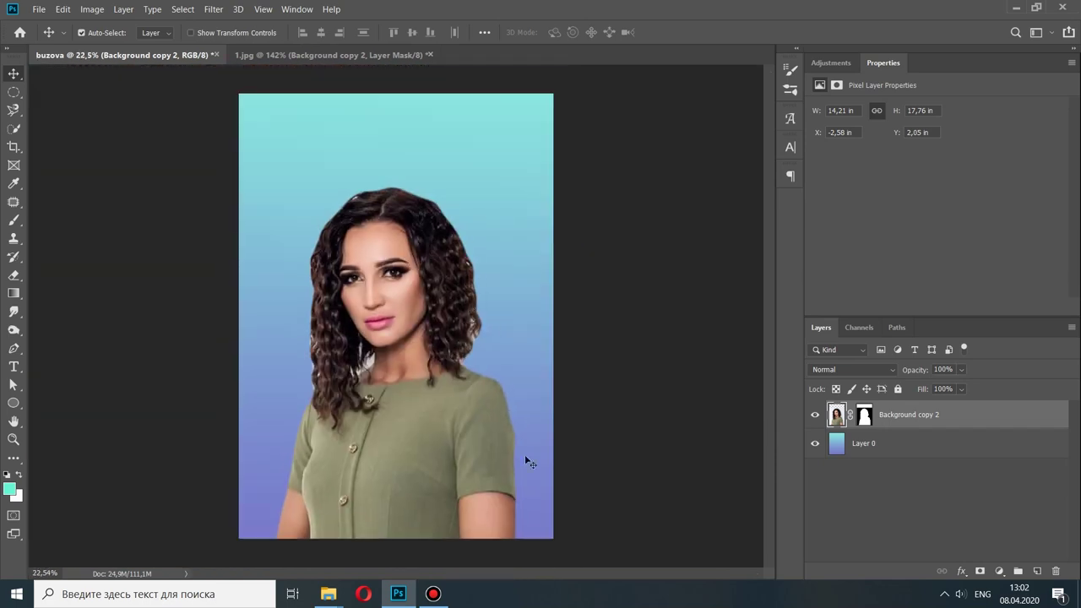
pyautogui.scroll(4, 494, 389)
pyautogui.scroll(2, 494, 389)
pyautogui.hotkey('ctrl', 'j')
pyautogui.click(927, 443)
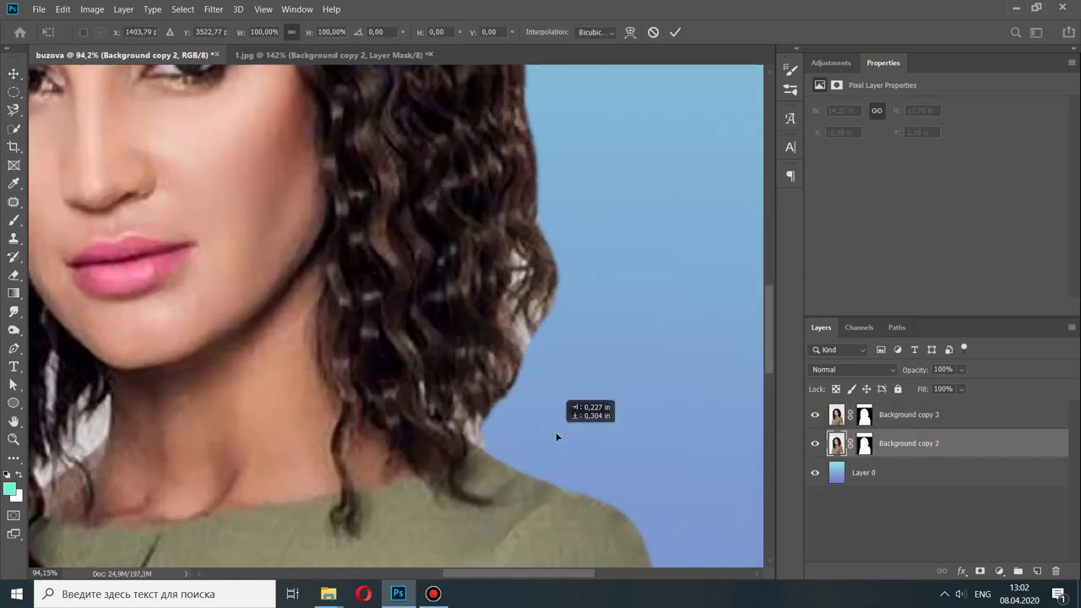
# Step: Patch two areas of the woman's hair with the Patch tool
pyautogui.scroll(-4, 556, 436)
pyautogui.scroll(-1, 422, 295)
pyautogui.hotkey('alt', 'space')
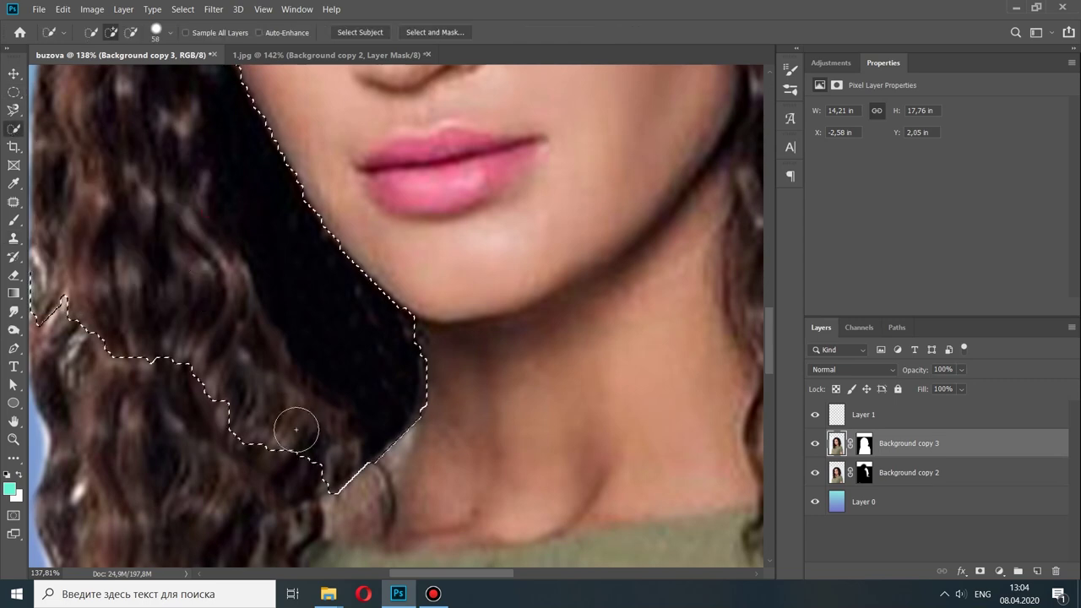
pyautogui.moveTo(224, 192); pyautogui.dragTo(225, 386)
pyautogui.moveTo(222, 173); pyautogui.dragTo(288, 302)
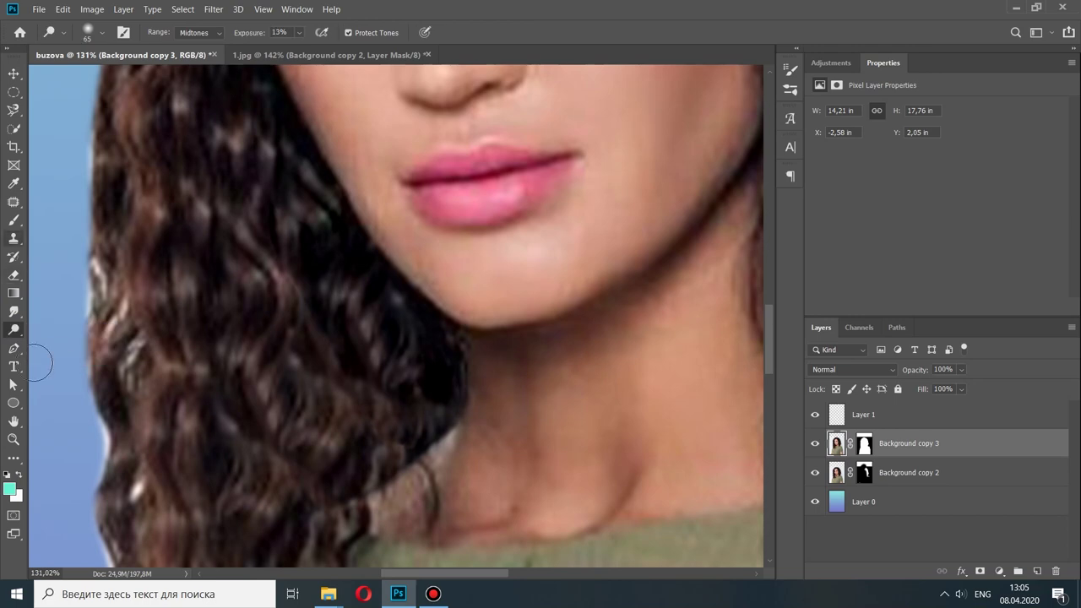
# Step: Set up empty Layer 1 for soft-brush retouching in Normal mode at about 59% opacity
pyautogui.press('b')
pyautogui.hotkey('alt', ']')
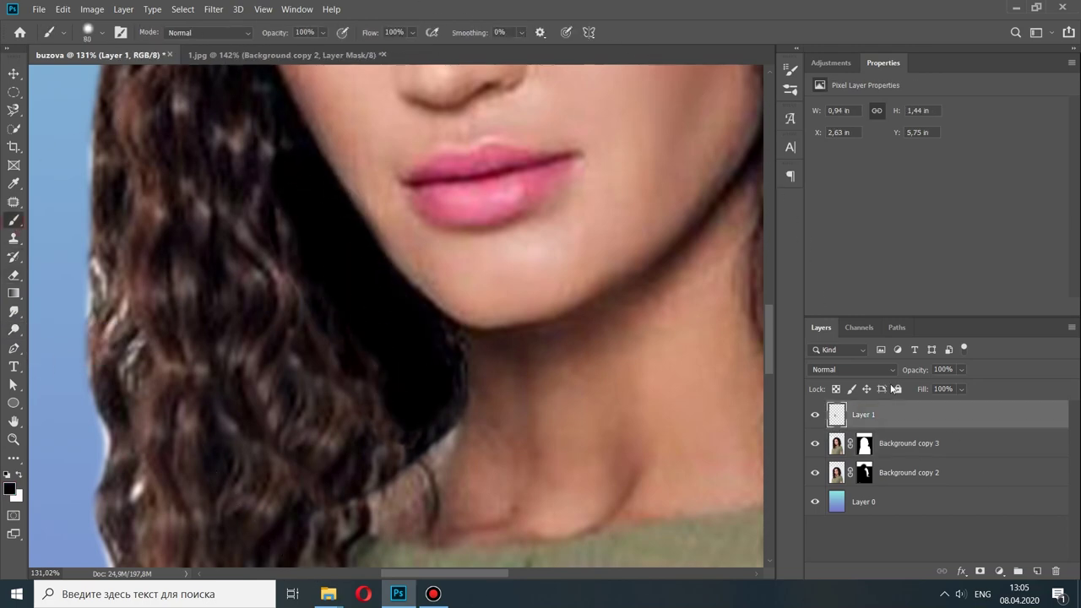
pyautogui.click(865, 369)
pyautogui.click(854, 234)
pyautogui.moveTo(961, 369); pyautogui.dragTo(957, 388)
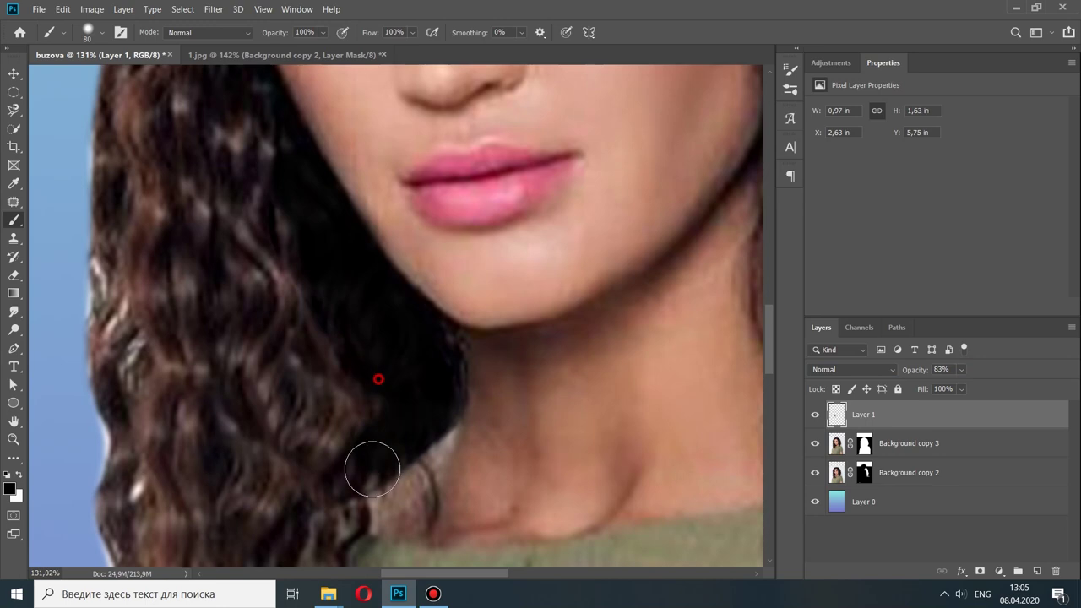
# Step: Fit the image on screen and reselect Background copy 3 with the Move tool
pyautogui.hotkey('ctrl', '0')
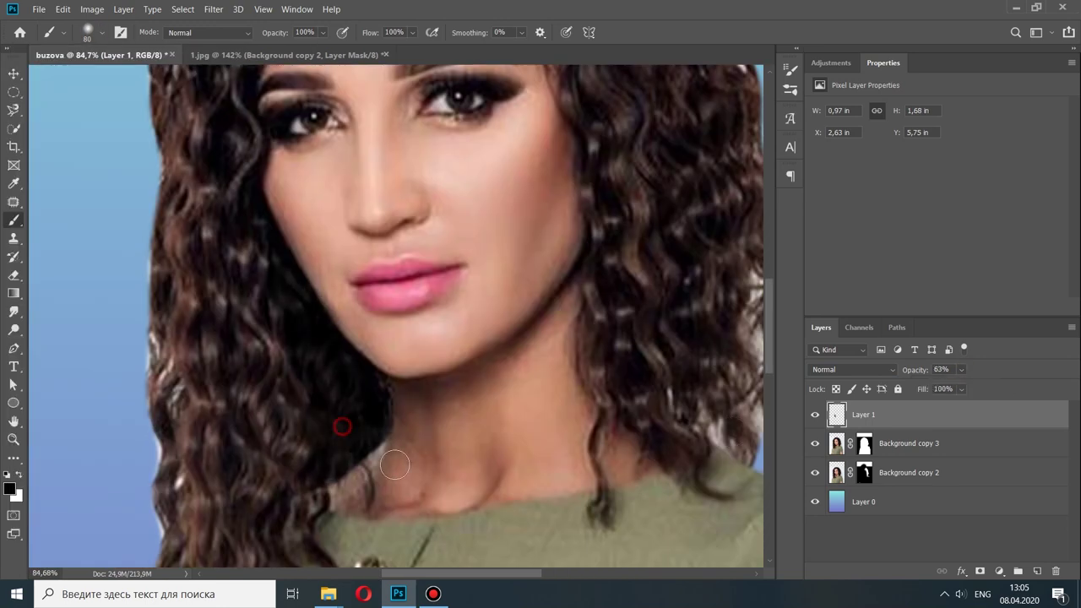
pyautogui.hotkey('ctrl', '0')
pyautogui.scroll(5, 434, 368)
pyautogui.scroll(-2, 346, 390)
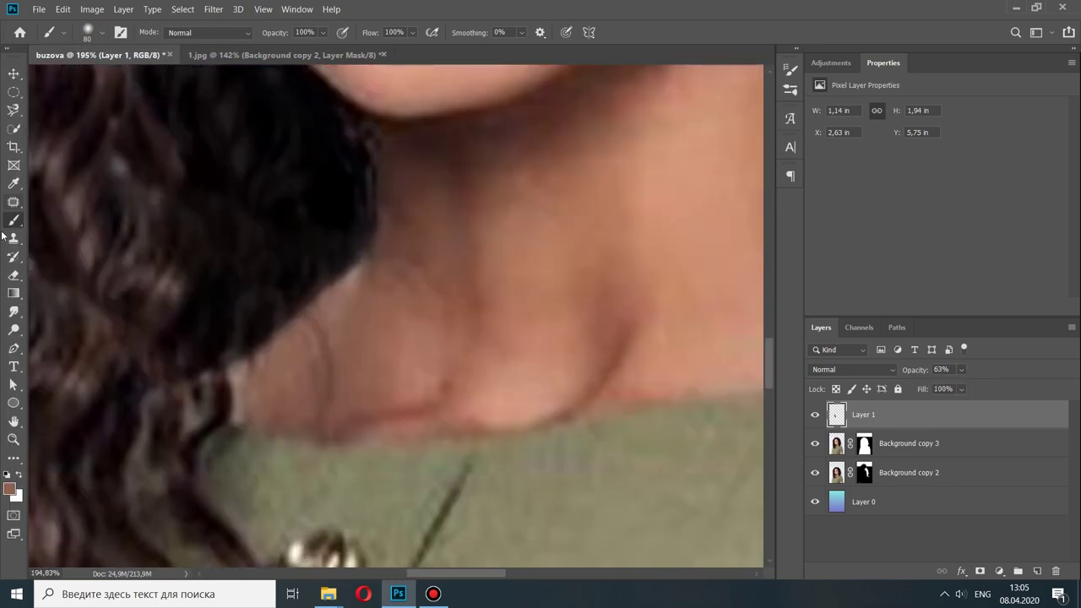
pyautogui.click(864, 442)
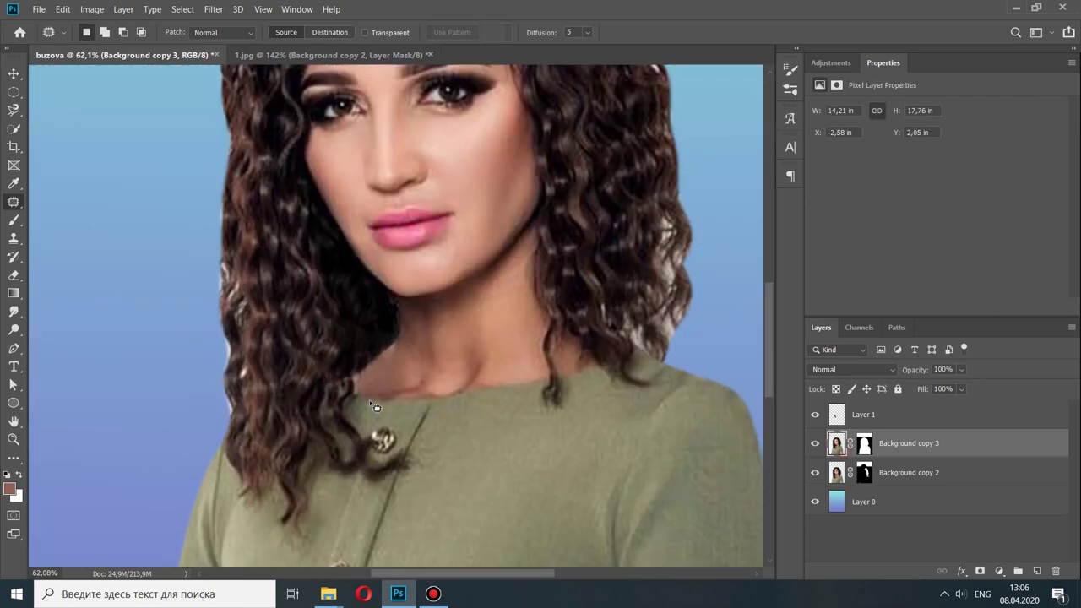
pyautogui.scroll(-3, 450, 357)
pyautogui.scroll(-5, 448, 417)
pyautogui.press('v')
pyautogui.scroll(5, 447, 417)
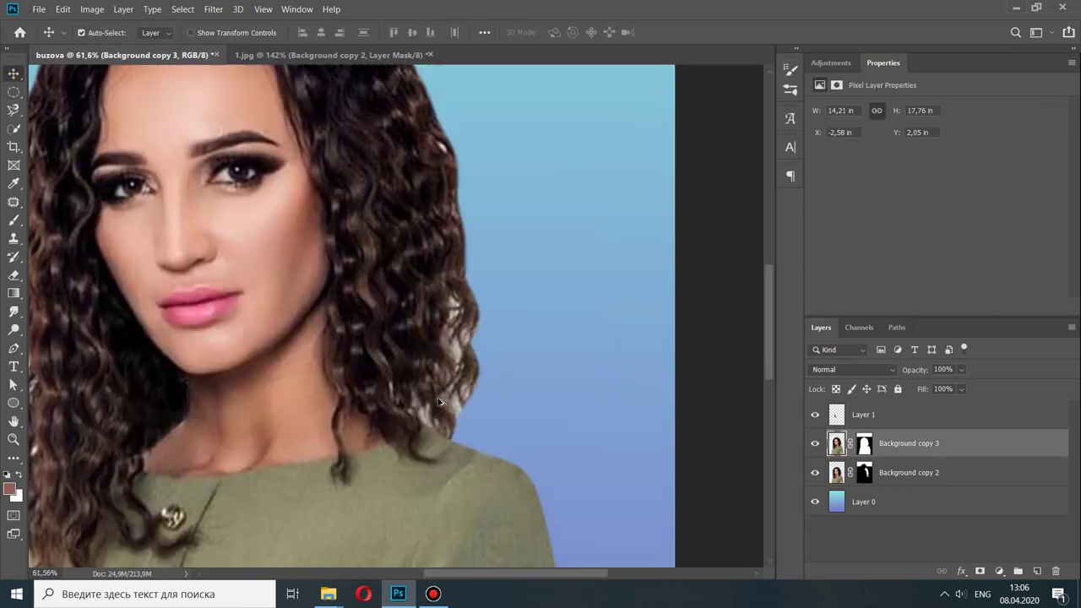
pyautogui.scroll(-5, 447, 417)
pyautogui.scroll(1, 448, 417)
# Step: Group the woman's three layers into Group 1 and rename Layer 0 to 'fon'
pyautogui.keyDown('shift'); pyautogui.click(876, 456); pyautogui.keyUp('shift')
pyautogui.hotkey('ctrl', 'g')
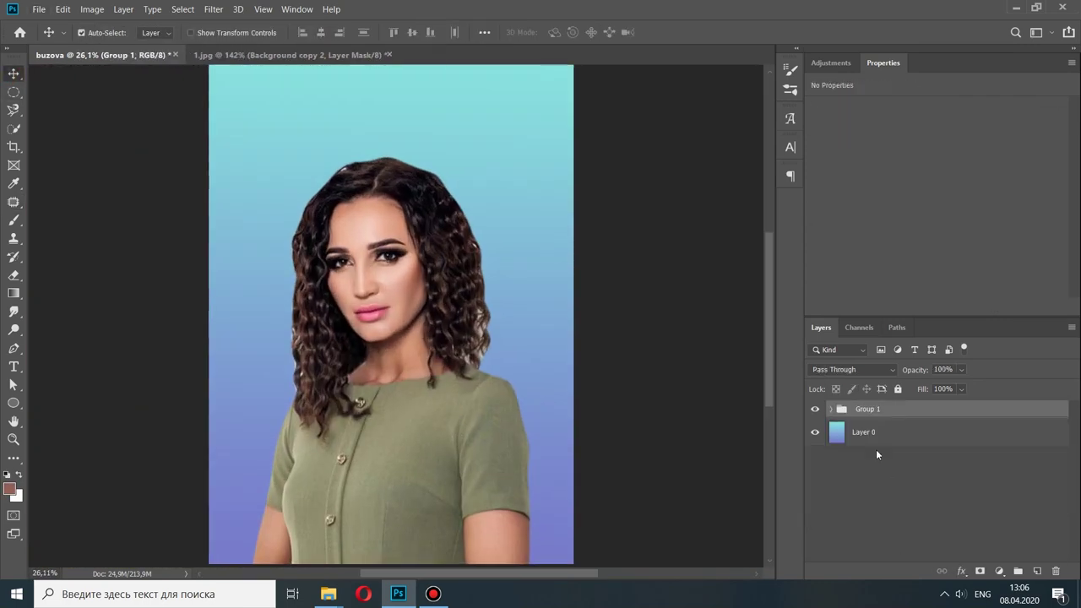
pyautogui.doubleClick(884, 434)
pyautogui.write('fon')
pyautogui.press('Return')
# Step: Place the _41050-177 speckle image and scale it to fill the canvas
pyautogui.scroll(-1, 534, 462)
pyautogui.click(328, 593)
pyautogui.scroll(-3, 794, 392)
pyautogui.scroll(3, 794, 392)
pyautogui.scroll(-3, 793, 392)
pyautogui.scroll(3, 794, 392)
pyautogui.moveTo(450, 174)
pyautogui.mouseDown()
pyautogui.moveTo(262, 318)
pyautogui.moveTo(152, 313)
pyautogui.mouseUp()
pyautogui.press('Return')
# Step: Set the speckle layer's blend mode to Screen
pyautogui.click(852, 368)
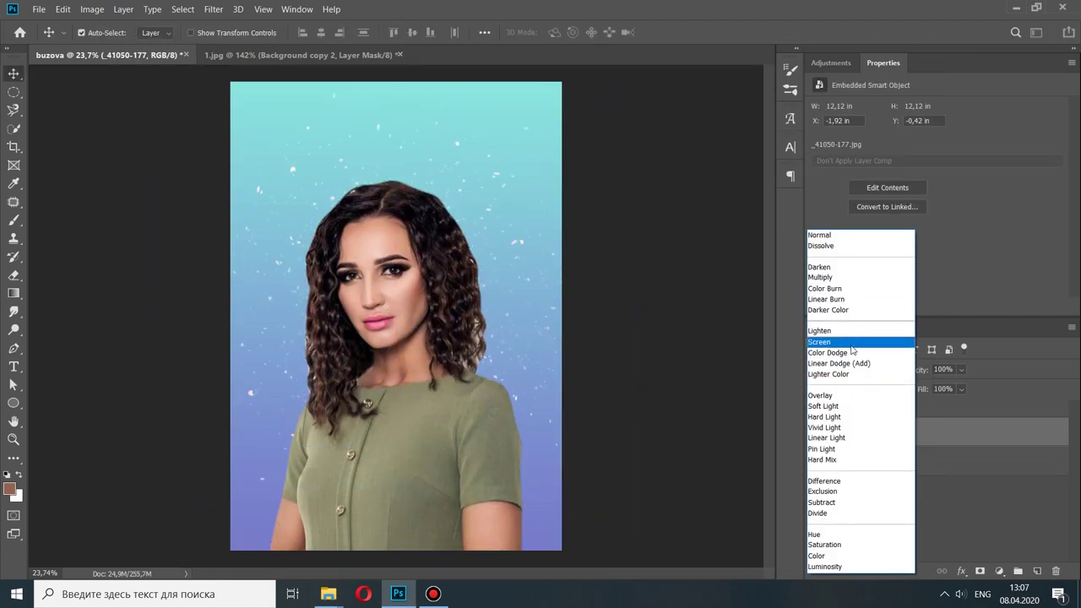
pyautogui.click(851, 342)
pyautogui.scroll(1, 366, 384)
pyautogui.scroll(6, 368, 307)
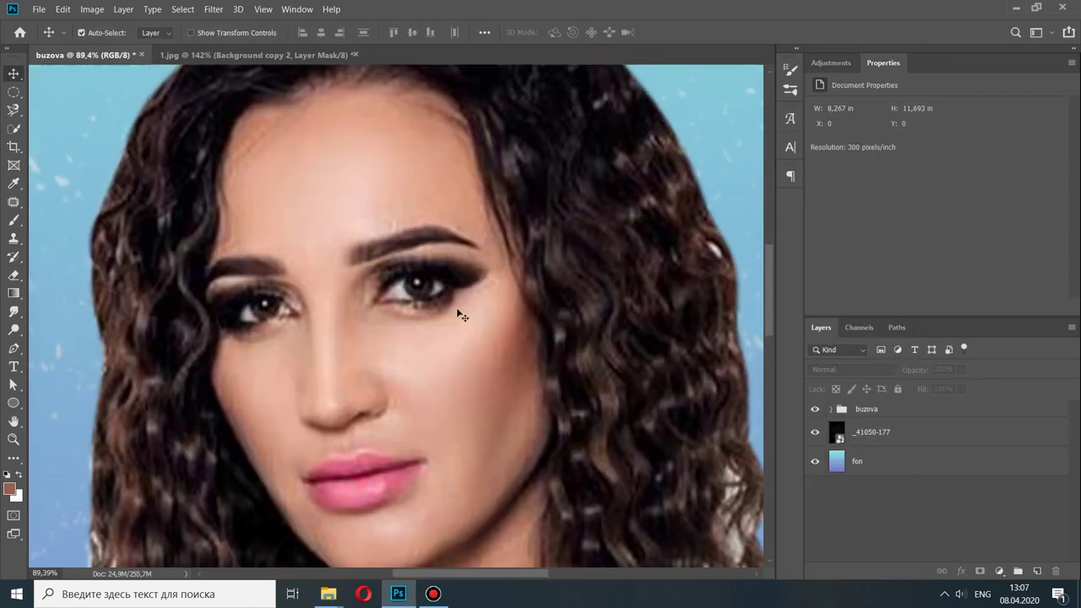
# Step: Paint soft cyan and yellow bands across the woman's eyes and hair, then erase the edges
pyautogui.click(13, 220)
pyautogui.rightClick(135, 90)
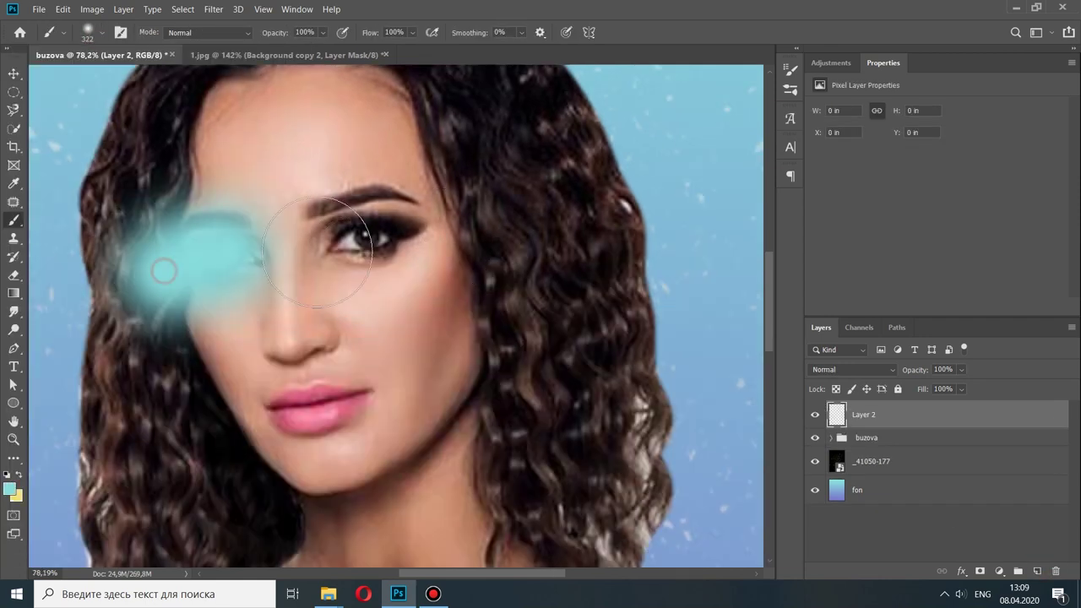
pyautogui.moveTo(164, 270)
pyautogui.mouseDown()
pyautogui.moveTo(205, 302)
pyautogui.moveTo(423, 217)
pyautogui.moveTo(431, 233)
pyautogui.mouseUp()
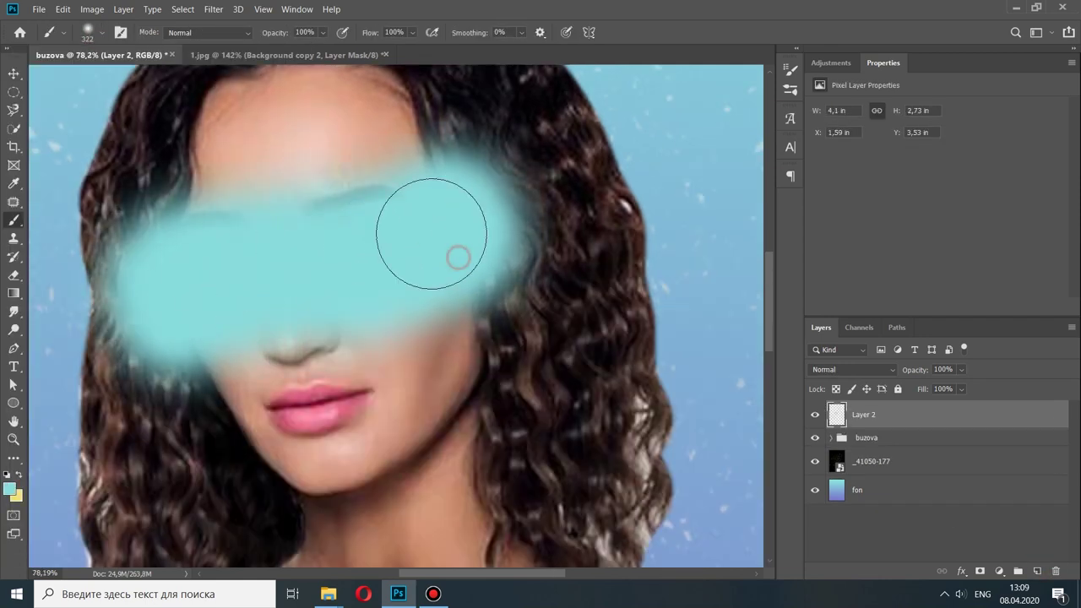
pyautogui.scroll(-1, 432, 233)
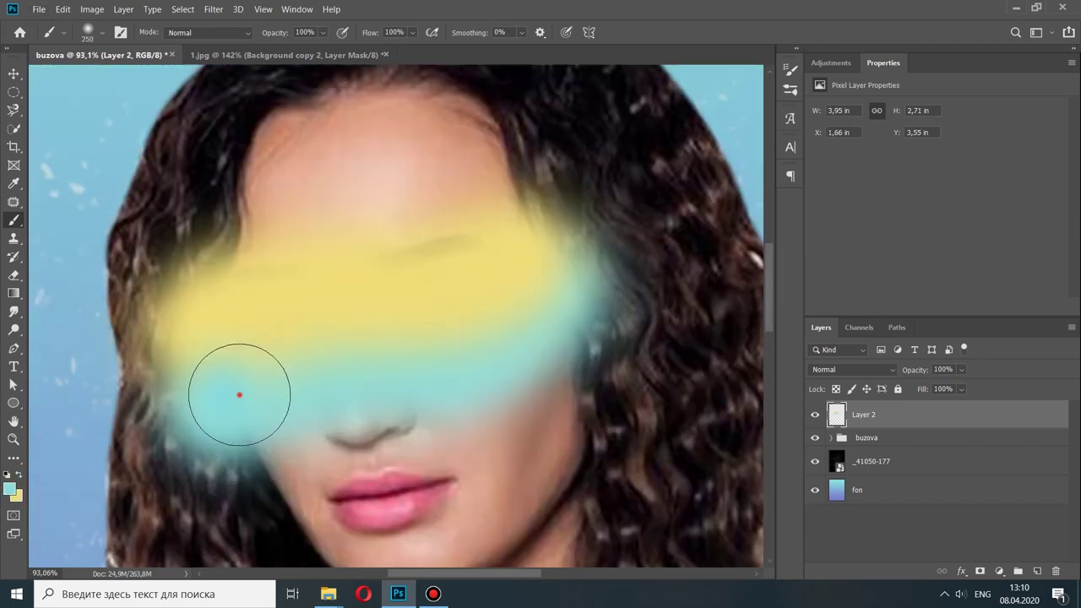
pyautogui.moveTo(242, 391); pyautogui.dragTo(490, 361)
pyautogui.scroll(-5, 491, 363)
pyautogui.scroll(3, 319, 268)
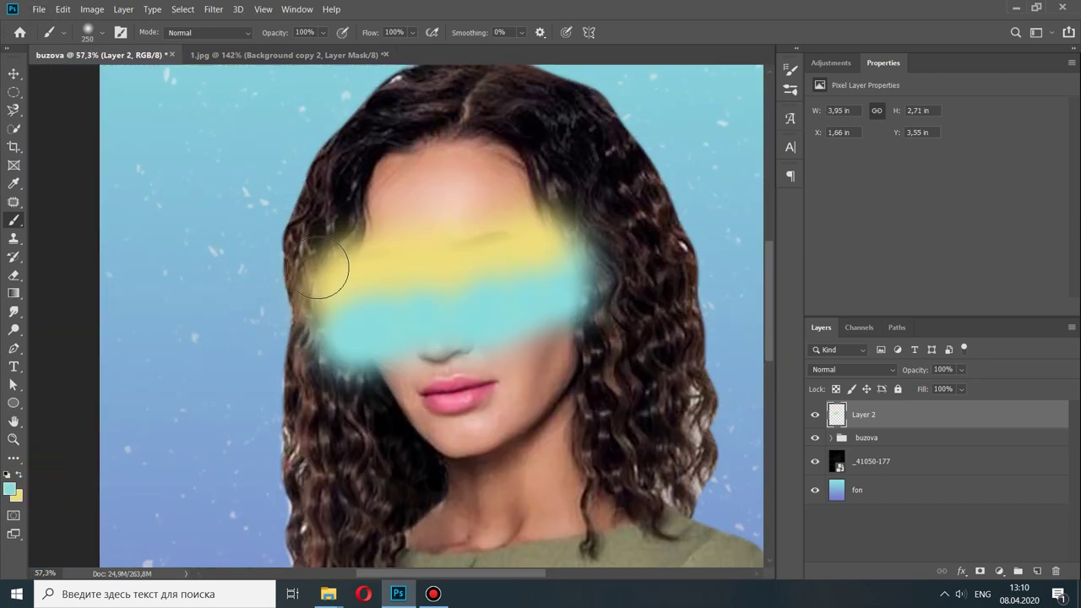
pyautogui.press('e')
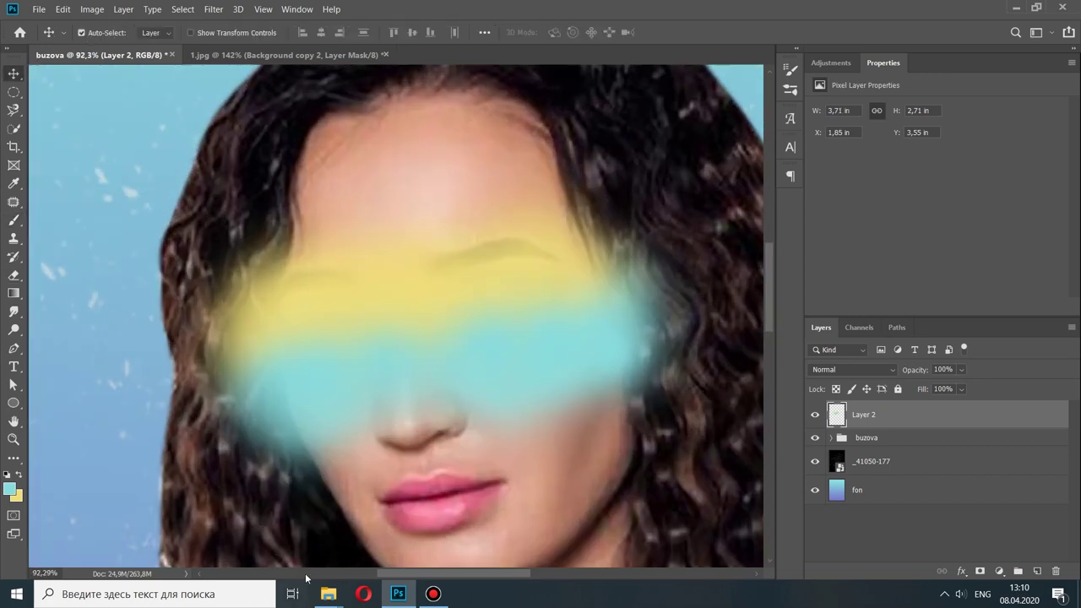
# Step: Place clouds.png shrunk over the eyes, blended in Lighten mode
pyautogui.click(329, 594)
pyautogui.moveTo(453, 389); pyautogui.dragTo(365, 272)
pyautogui.moveTo(535, 269); pyautogui.dragTo(381, 274)
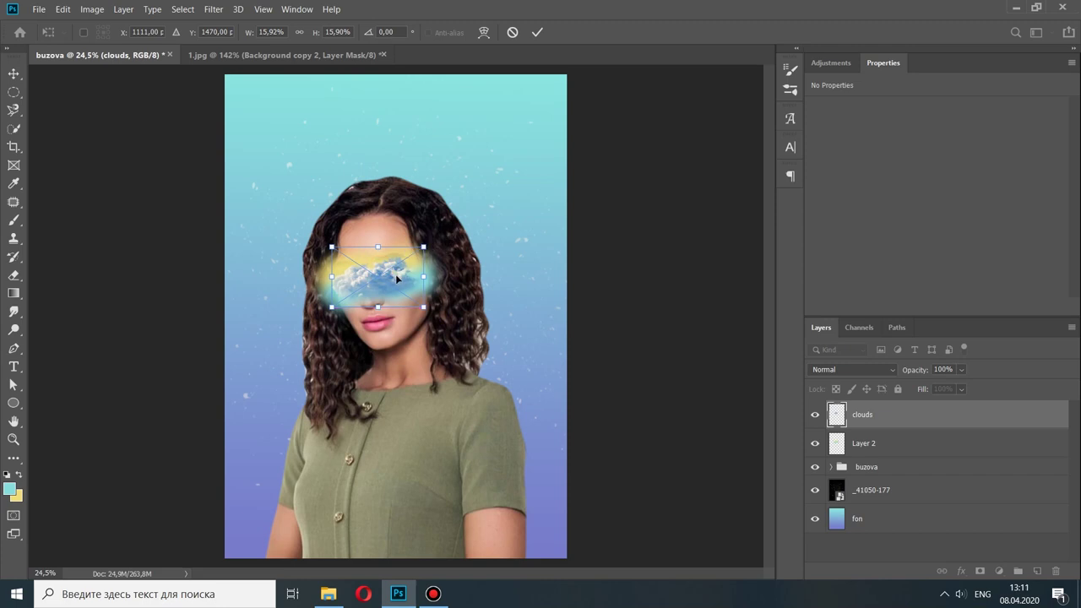
pyautogui.press('Return')
pyautogui.scroll(3, 396, 277)
pyautogui.click(852, 369)
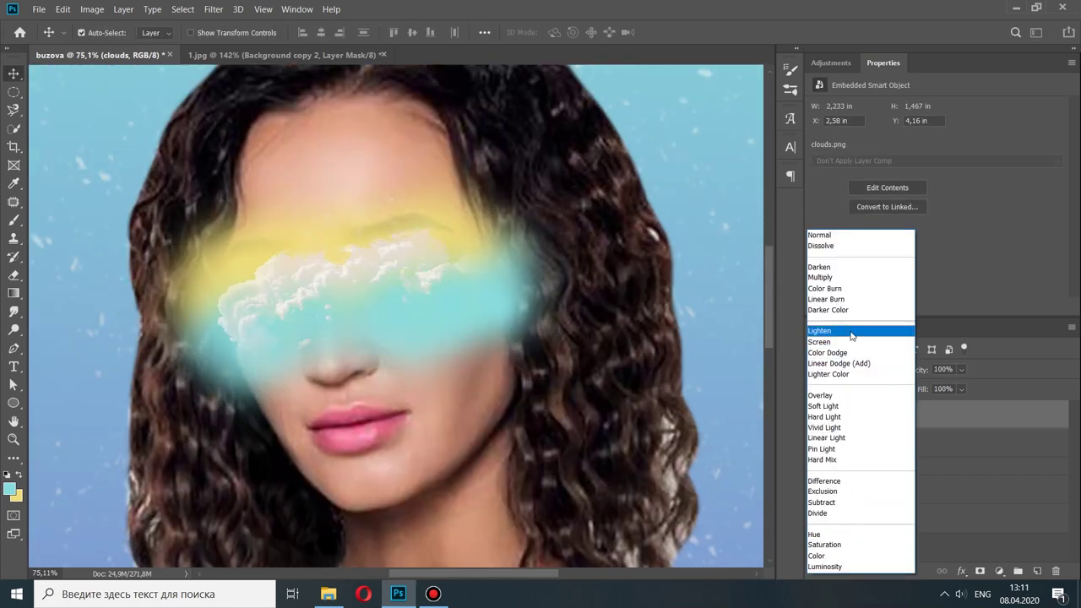
pyautogui.click(851, 335)
# Step: Place the smaller clouds2 image over the face with the same blend mode
pyautogui.click(329, 593)
pyautogui.moveTo(531, 519); pyautogui.dragTo(444, 348)
pyautogui.press('Return')
pyautogui.click(853, 369)
pyautogui.click(851, 335)
pyautogui.scroll(-2, 446, 313)
# Step: Add the purple planet image, then group the planet layers and rename the group
pyautogui.click(328, 593)
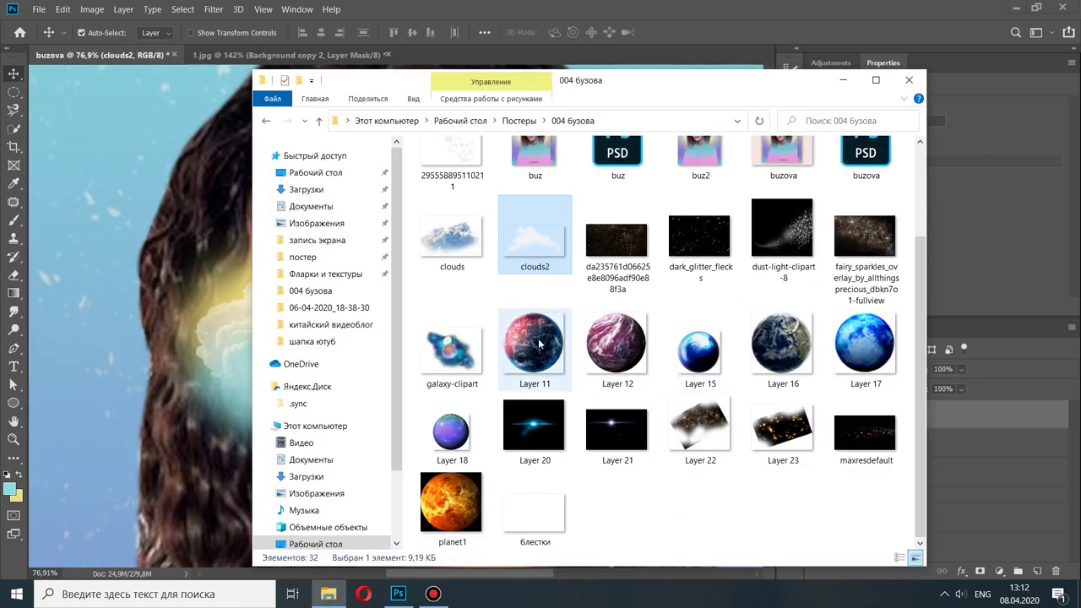
pyautogui.moveTo(452, 430); pyautogui.dragTo(346, 426)
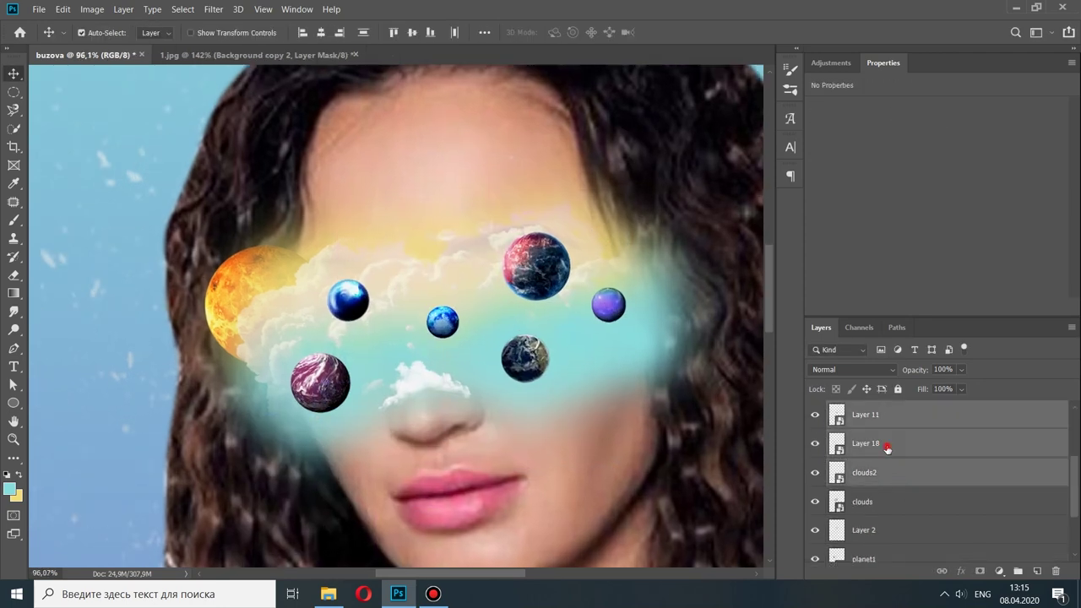
pyautogui.hotkey('ctrl', 'g')
pyautogui.doubleClick(869, 410)
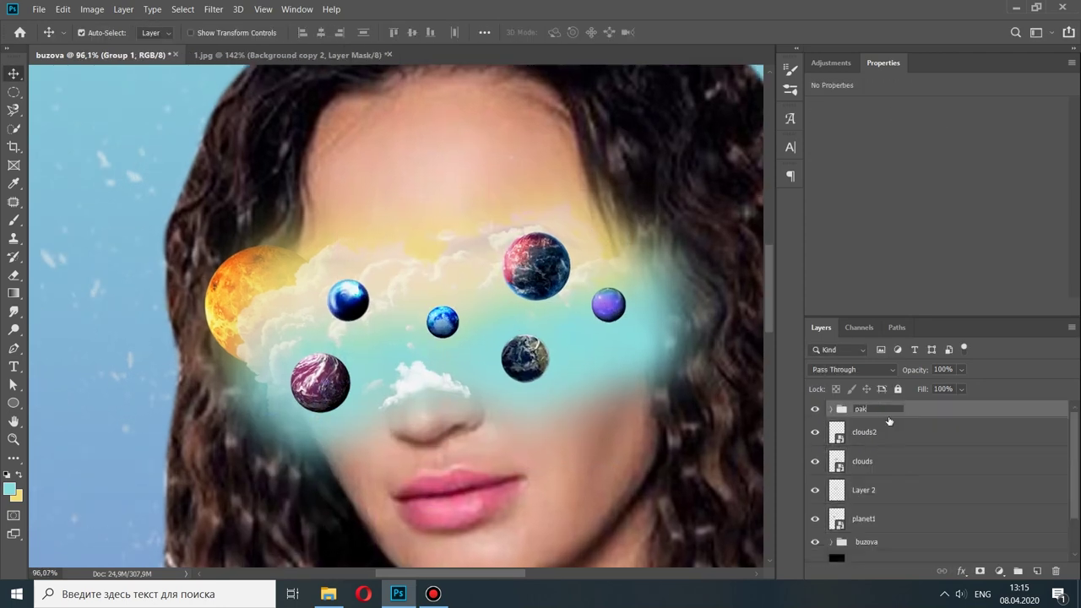
# Step: Place the fairy_sparkles_overlay image on the poster in Screen blend mode
pyautogui.click(837, 431)
pyautogui.click(329, 593)
pyautogui.scroll(5, 591, 338)
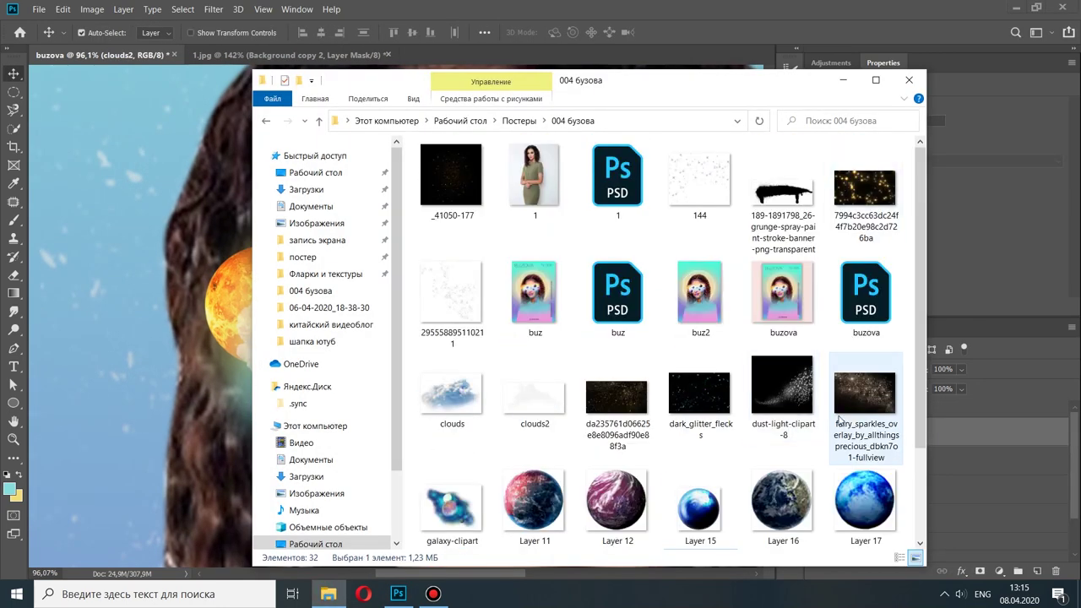
pyautogui.moveTo(893, 363); pyautogui.dragTo(917, 446)
pyautogui.click(853, 369)
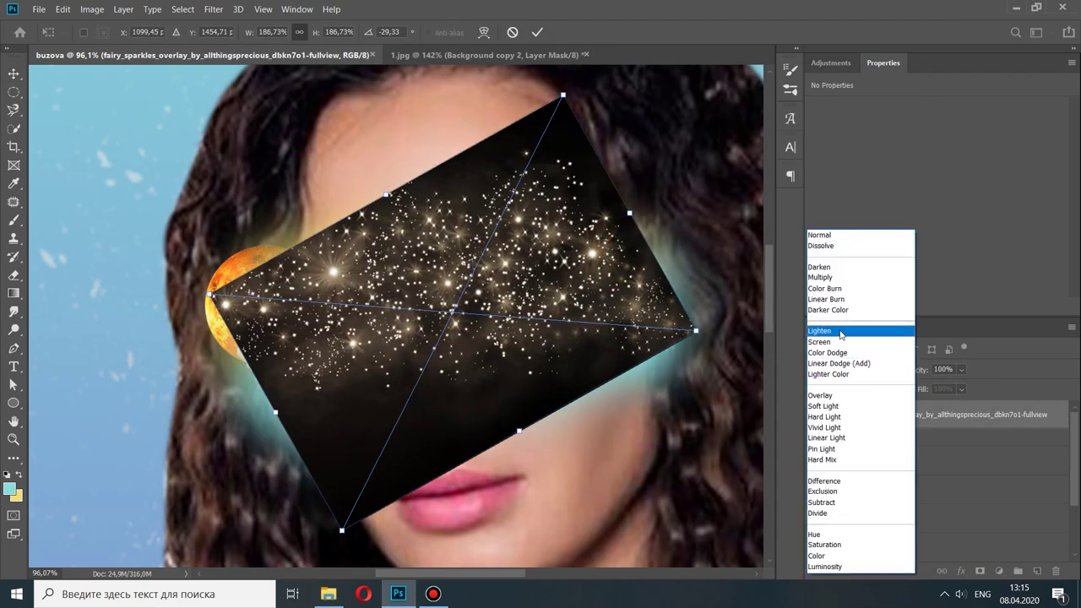
pyautogui.click(836, 330)
pyautogui.scroll(-1, 837, 372)
pyautogui.press('Return')
# Step: Stretch the sparkles over the planet band and apply Levels with black point 53
pyautogui.hotkey('ctrl', 't')
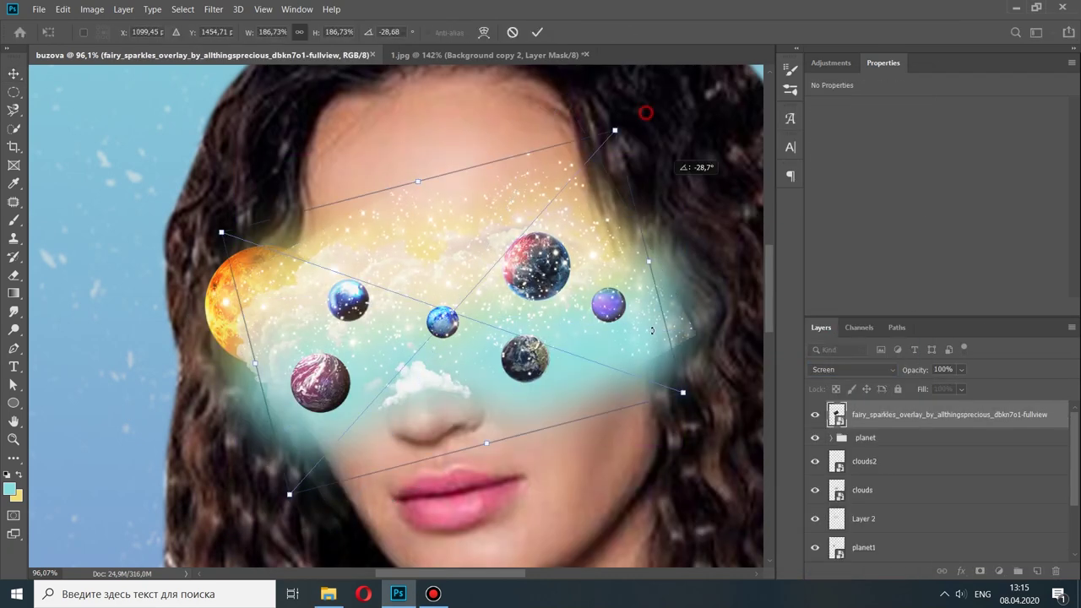
pyautogui.moveTo(276, 413); pyautogui.dragTo(279, 427)
pyautogui.press('Return')
pyautogui.hotkey('ctrl', 'l')
pyautogui.moveTo(407, 251); pyautogui.dragTo(445, 251)
pyautogui.click(626, 119)
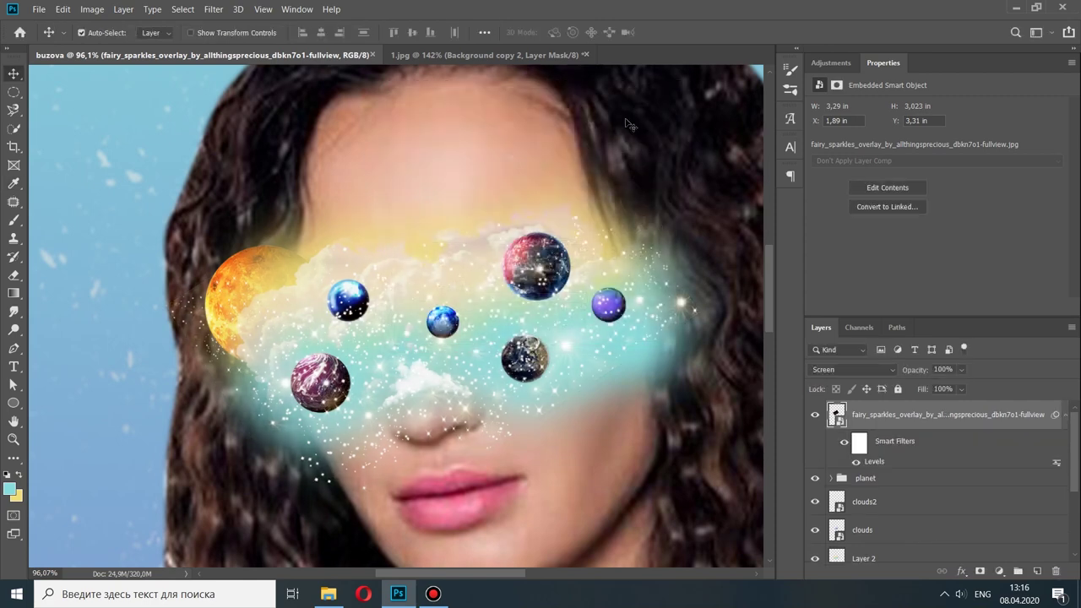
# Step: Add a layer mask to the sparkles layer to hide them off the lower face
pyautogui.click(979, 570)
pyautogui.scroll(-2, 446, 437)
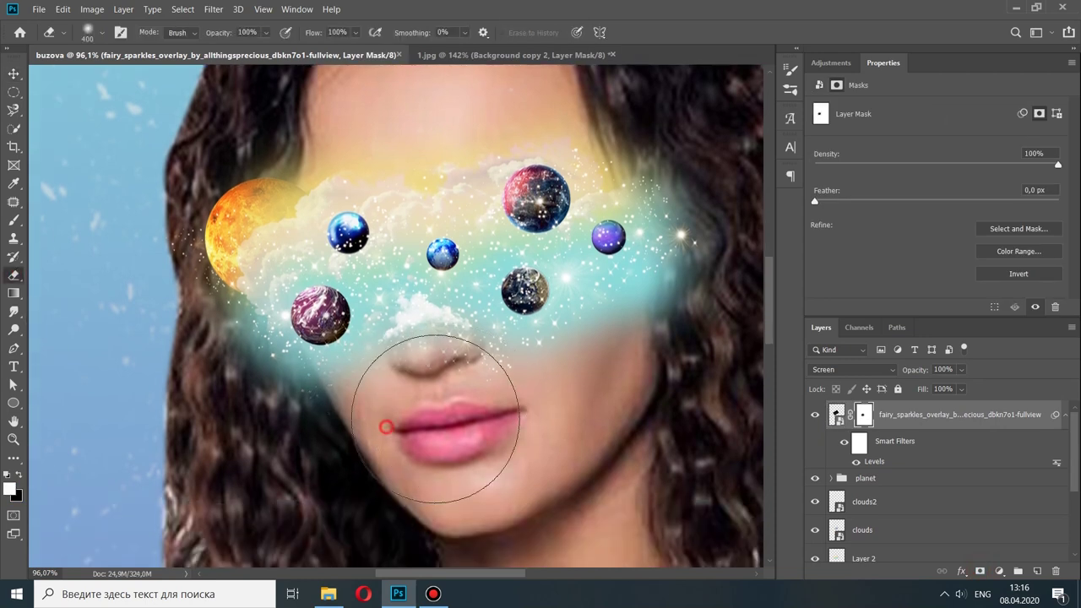
pyautogui.scroll(-3, 485, 414)
# Step: Place the second sparkles image and scale it over the planet band
pyautogui.scroll(-2, 486, 413)
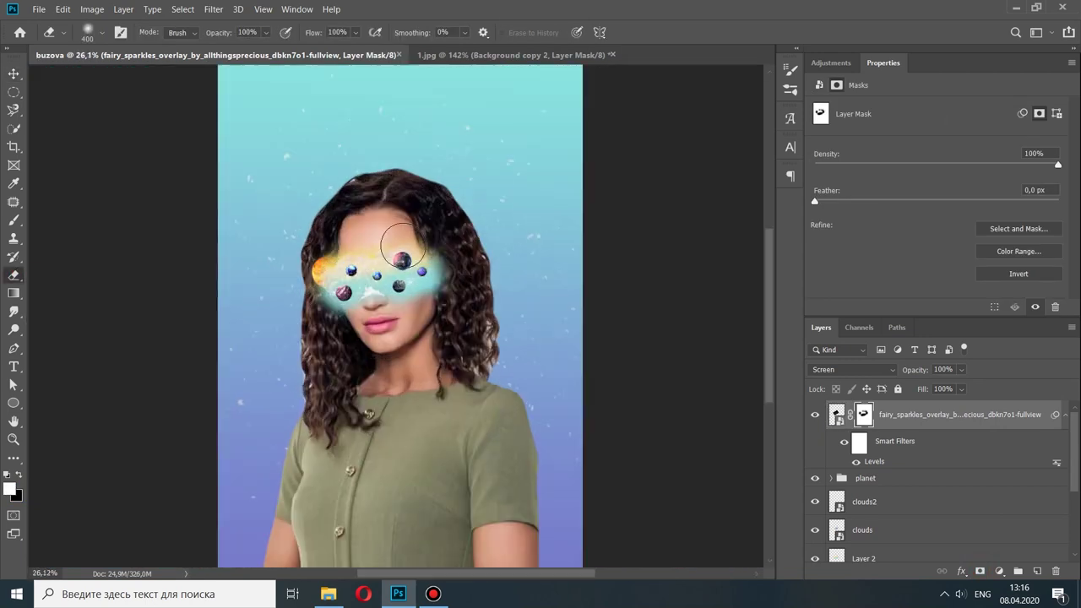
pyautogui.scroll(5, 254, 254)
pyautogui.press('v')
pyautogui.click(328, 593)
pyautogui.moveTo(831, 243); pyautogui.dragTo(126, 254)
pyautogui.scroll(-3, 253, 253)
pyautogui.moveTo(321, 422); pyautogui.dragTo(452, 411)
pyautogui.scroll(2, 451, 410)
# Step: Set the second sparkles to Screen, rotate them along the band, and apply Levels
pyautogui.click(861, 369)
pyautogui.click(819, 341)
pyautogui.moveTo(696, 194); pyautogui.dragTo(670, 168)
pyautogui.press('Return')
pyautogui.hotkey('ctrl', 'l')
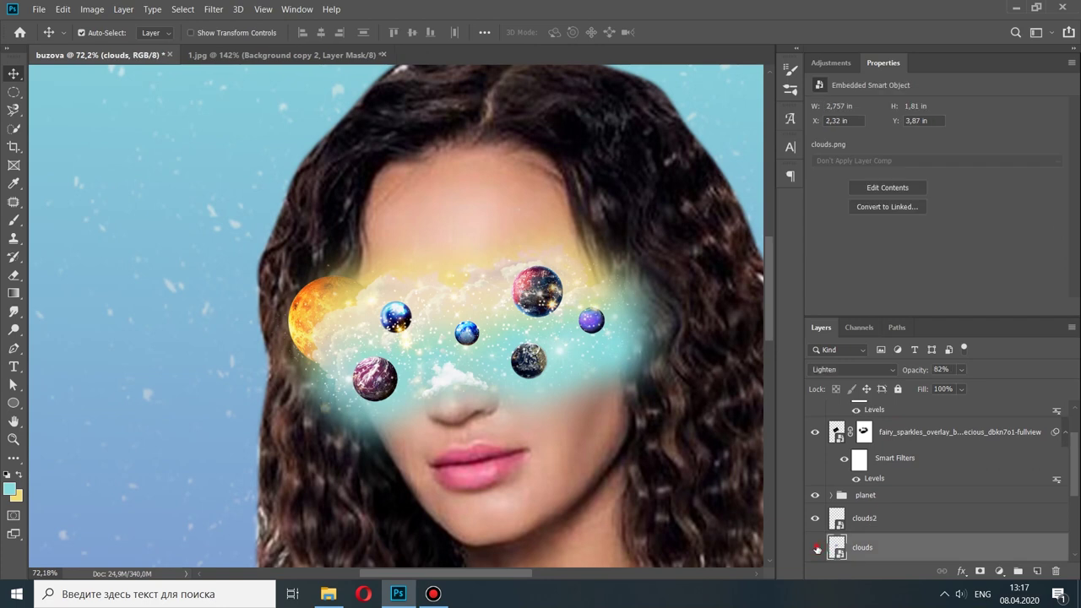
# Step: Blend the clouds layer in Overlay mode at 82% opacity
pyautogui.click(853, 369)
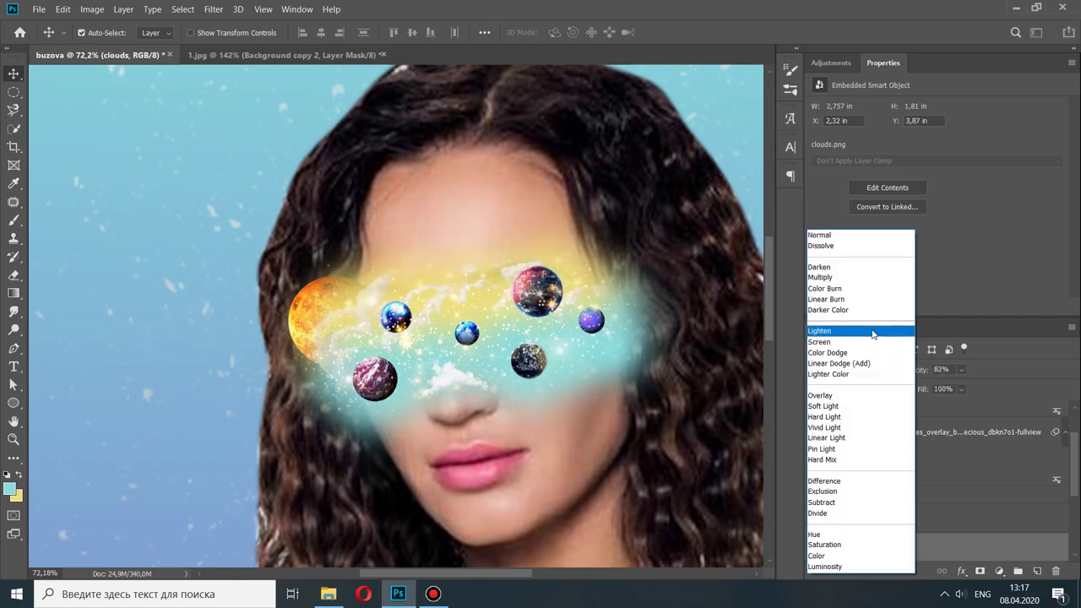
pyautogui.click(873, 425)
pyautogui.scroll(2, 853, 369)
# Step: Add a Curves adjustment layer above the planet group
pyautogui.scroll(3, 172, 338)
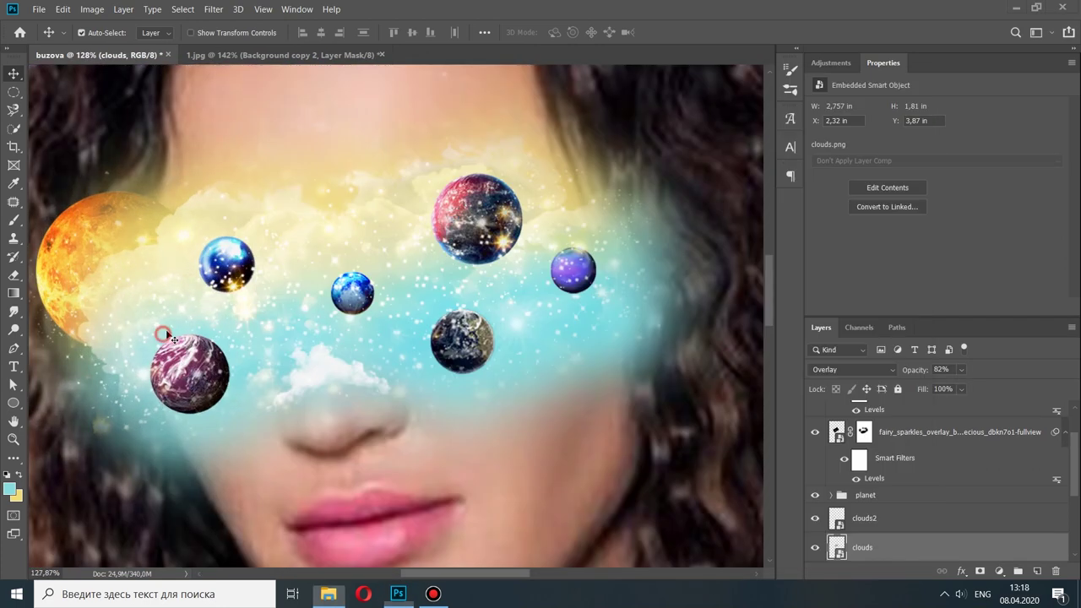
pyautogui.click(172, 339)
pyautogui.scroll(-3, 869, 472)
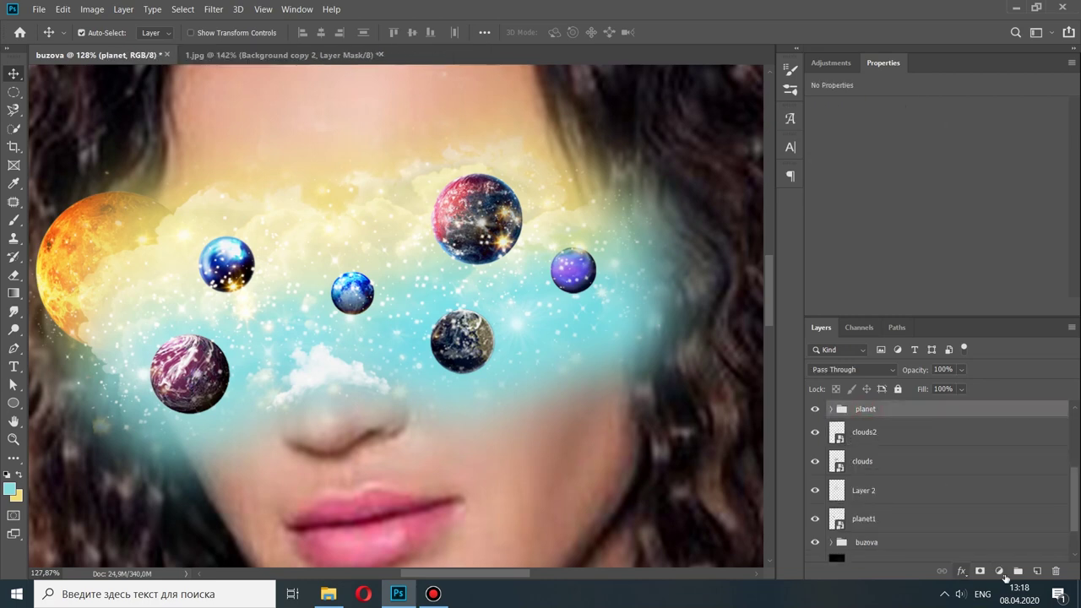
pyautogui.click(998, 571)
pyautogui.click(1038, 330)
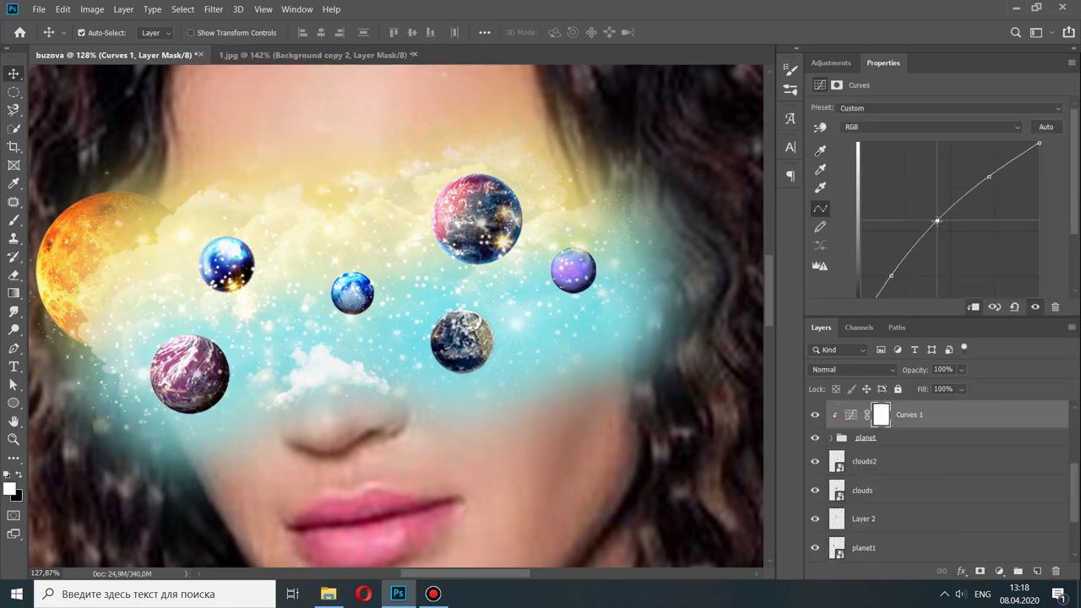
# Step: Add a new layer clipped above Curves 1
pyautogui.hotkey('ctrl', 'shift', 'alt', 'n')
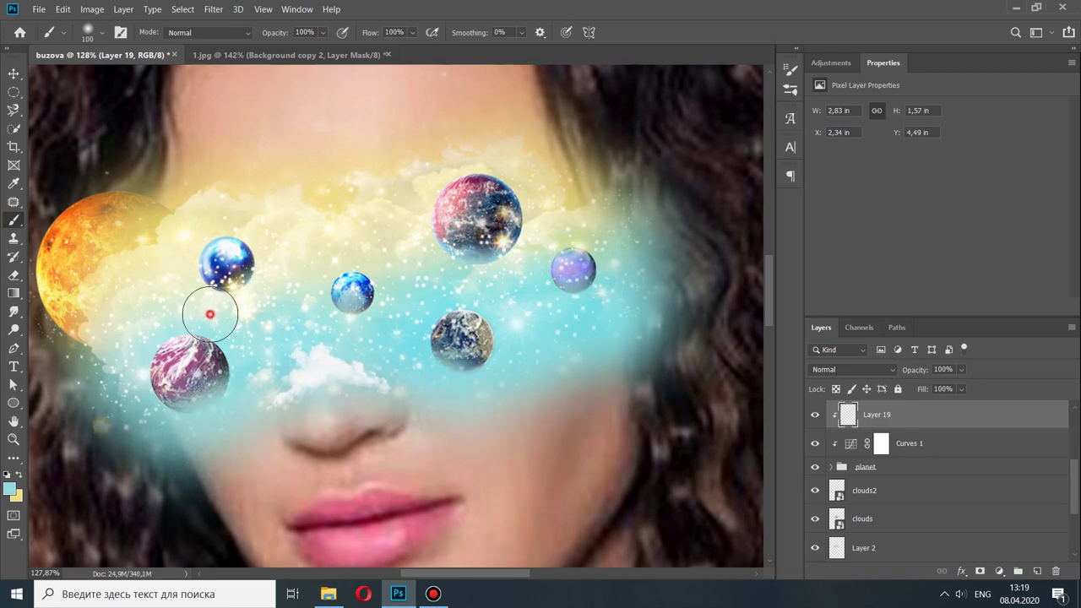
pyautogui.scroll(-2, 236, 363)
pyautogui.scroll(-3, 265, 410)
pyautogui.scroll(-3, 265, 410)
pyautogui.scroll(8, 265, 410)
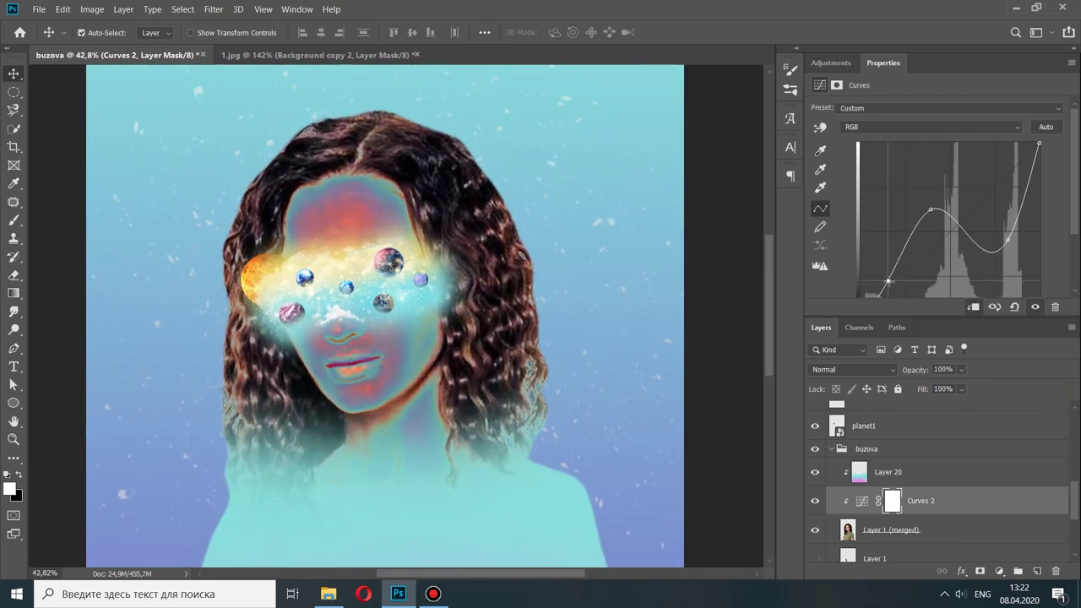
# Step: Darken the face with the Curves 2 curve and paint its mask with a black brush
pyautogui.moveTo(971, 238)
pyautogui.mouseDown()
pyautogui.moveTo(974, 274)
pyautogui.moveTo(995, 259)
pyautogui.mouseUp()
pyautogui.click(892, 500)
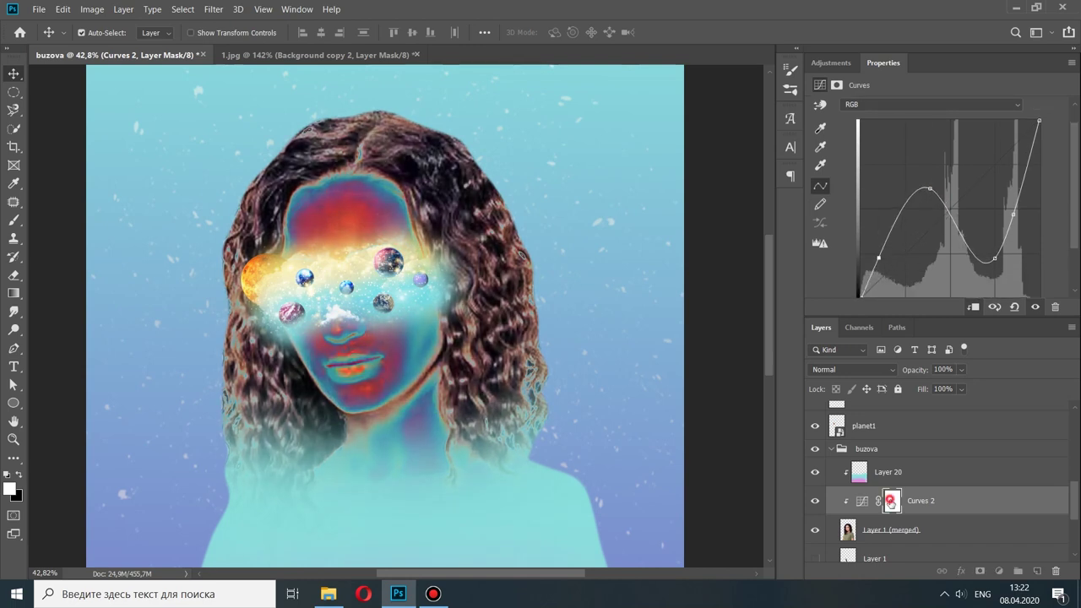
pyautogui.press('b')
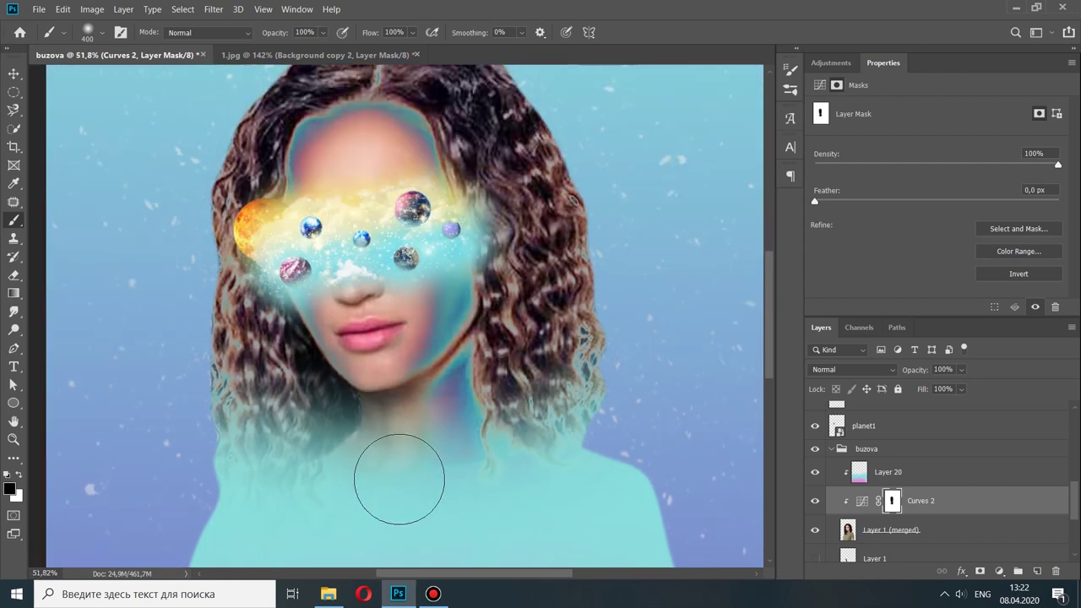
pyautogui.scroll(1, 357, 194)
# Step: Add a Curves 3 adjustment with a strongly reshaped curve
pyautogui.click(998, 571)
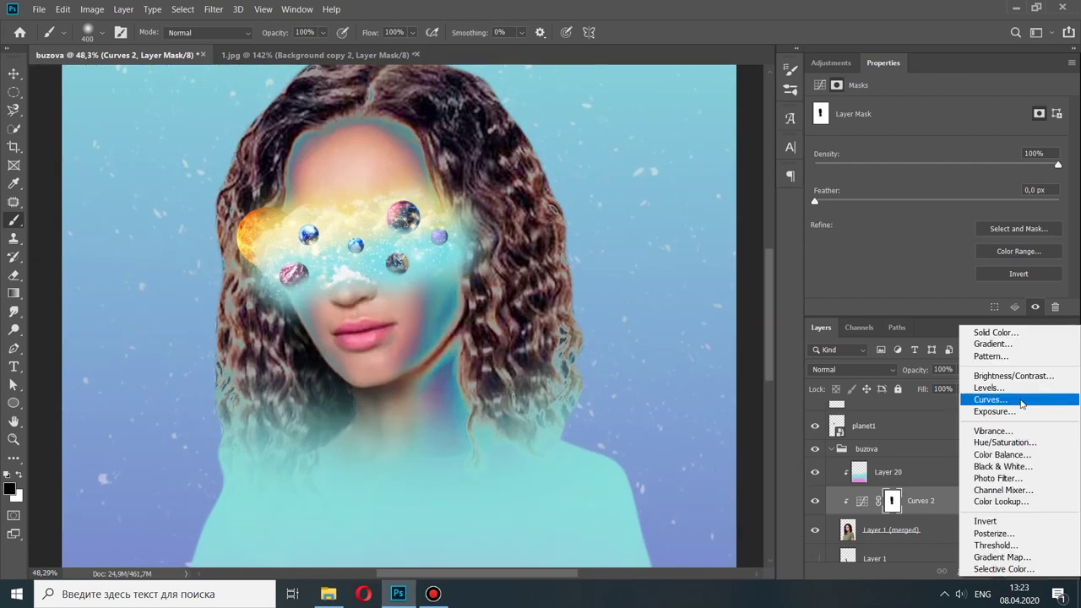
pyautogui.click(993, 405)
pyautogui.moveTo(986, 193); pyautogui.dragTo(952, 240)
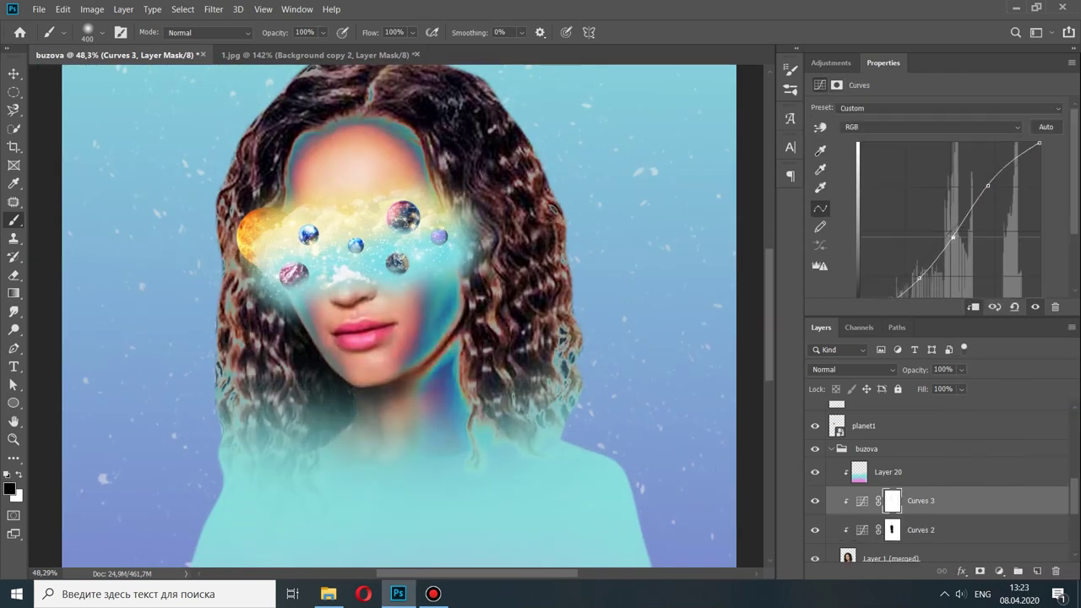
pyautogui.scroll(-3, 397, 363)
pyautogui.scroll(4, 397, 363)
# Step: Add a clipped Layer 21 and set it to Multiply at 54% opacity
pyautogui.click(1037, 570)
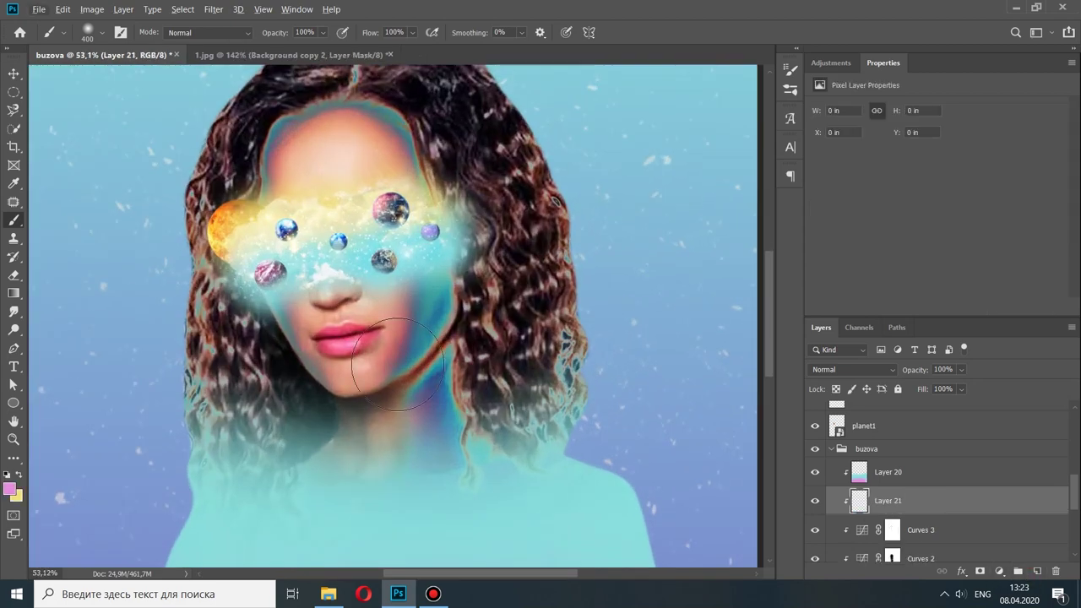
pyautogui.scroll(-5, 395, 364)
pyautogui.scroll(4, 369, 318)
pyautogui.click(853, 369)
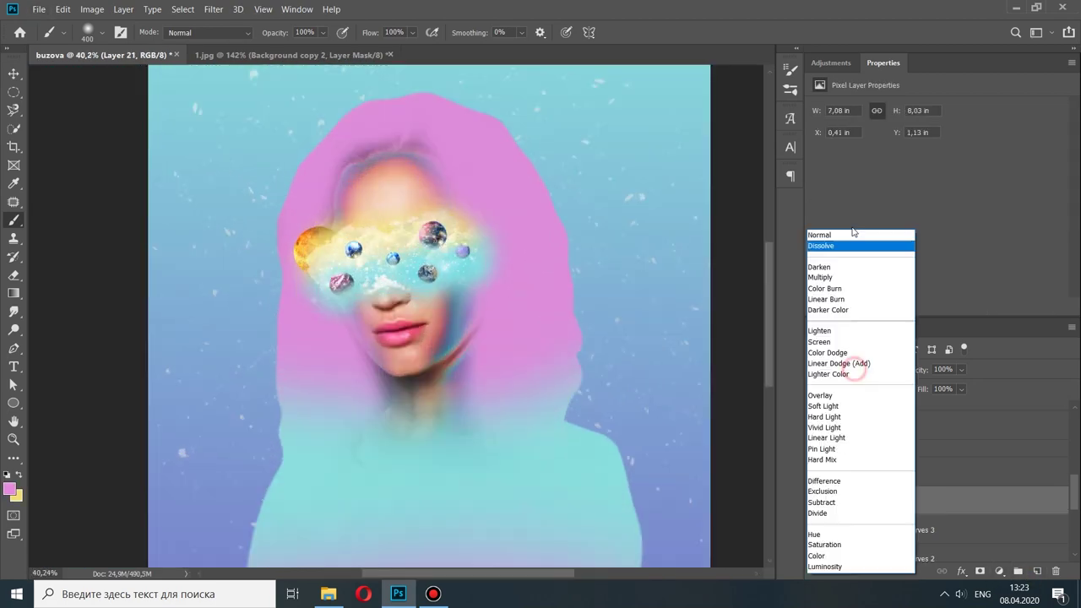
pyautogui.click(844, 359)
pyautogui.click(961, 369)
pyautogui.moveTo(979, 387); pyautogui.dragTo(943, 383)
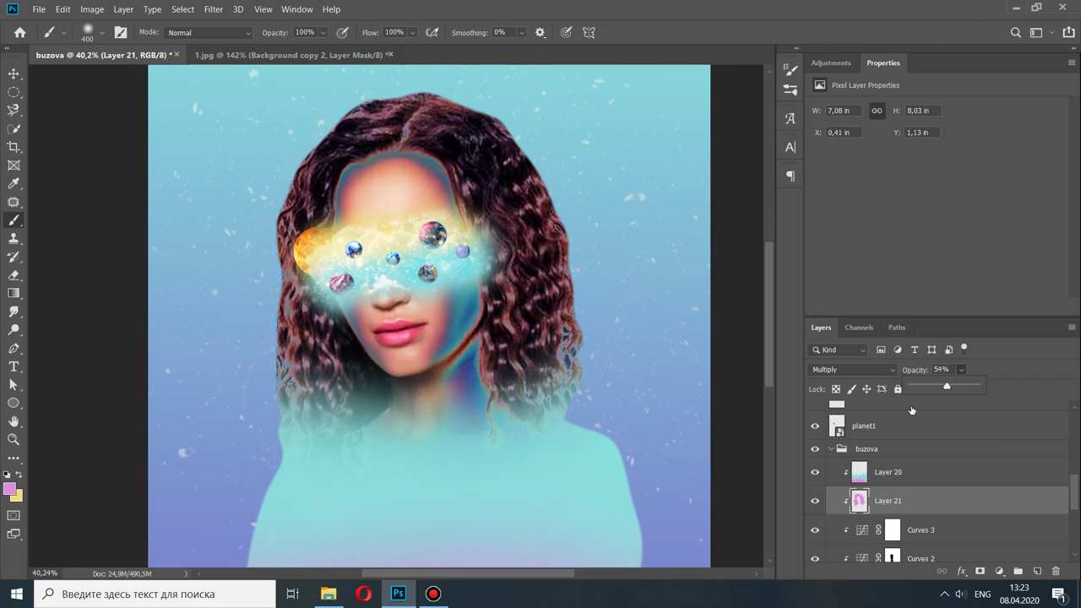
pyautogui.scroll(-3, 928, 472)
pyautogui.click(874, 472)
# Step: Reset colours to black and white and mask away the ragged lower hair edges
pyautogui.scroll(4, 93, 274)
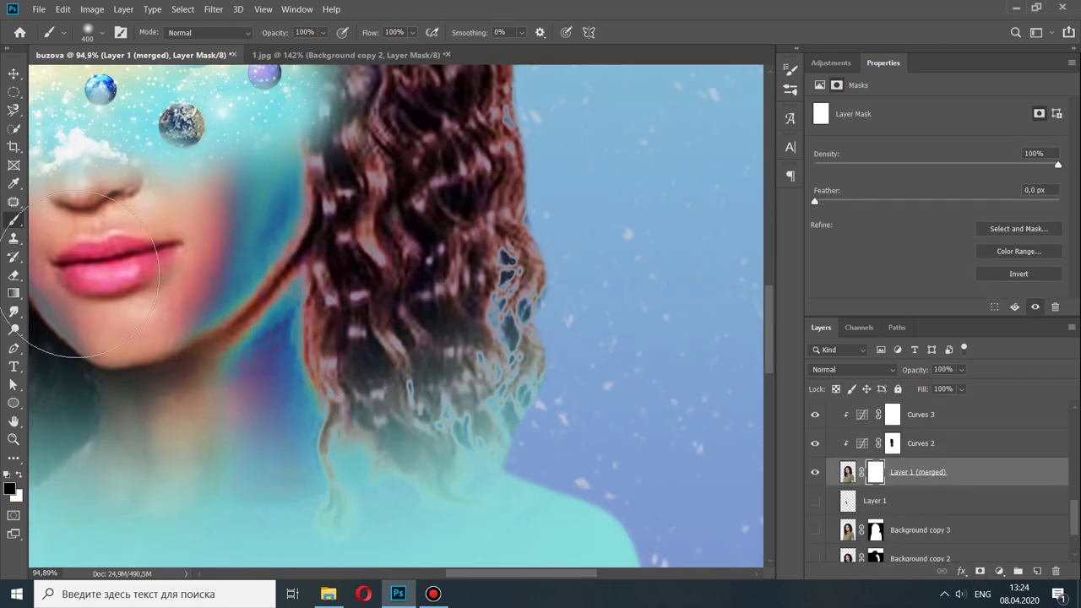
pyautogui.hotkey('ctrl', '\\')
pyautogui.press('d')
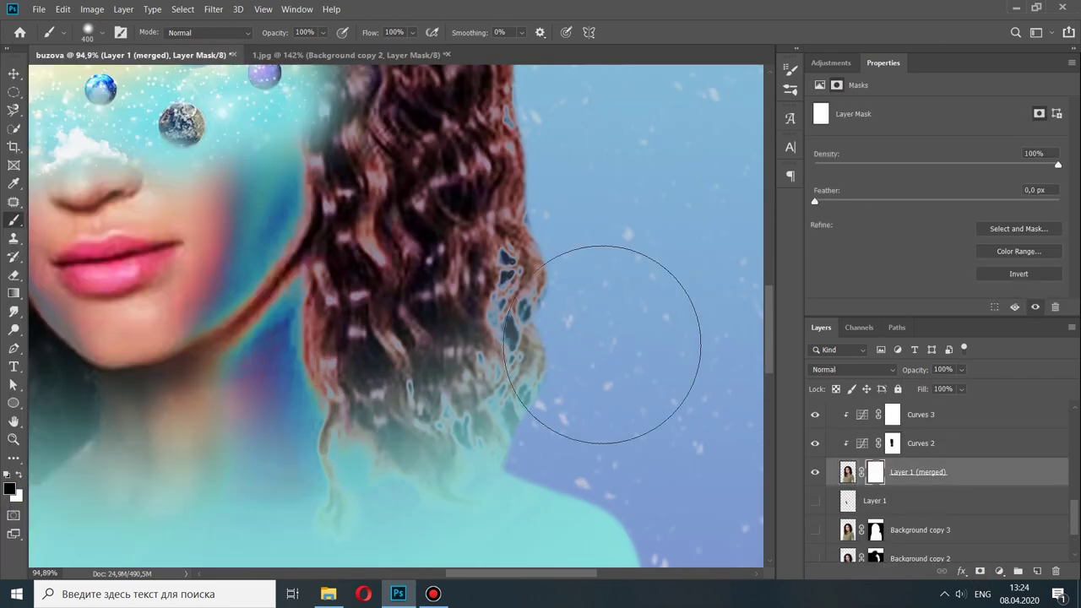
pyautogui.scroll(-3, 567, 258)
pyautogui.scroll(3, 451, 410)
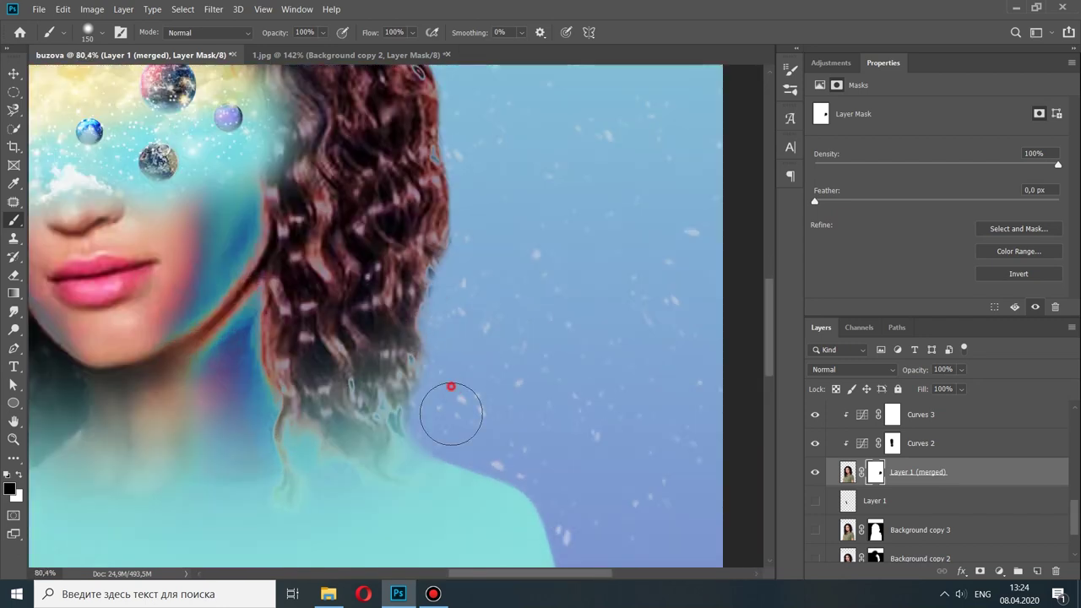
pyautogui.scroll(3, 430, 116)
pyautogui.scroll(-3, 490, 431)
pyautogui.scroll(-3, 550, 338)
pyautogui.scroll(3, 224, 482)
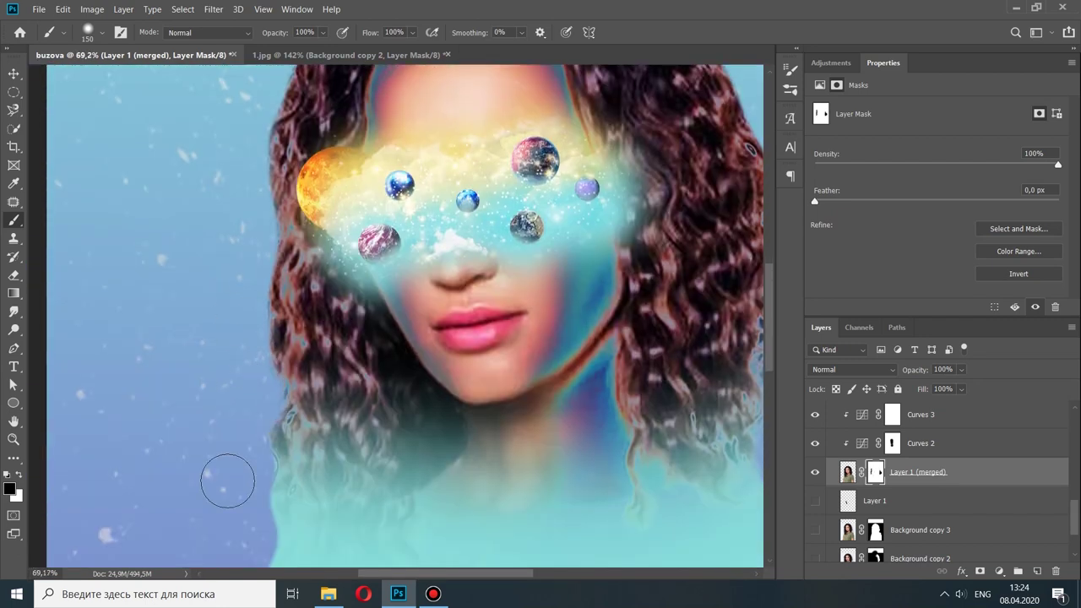
pyautogui.scroll(-3, 454, 188)
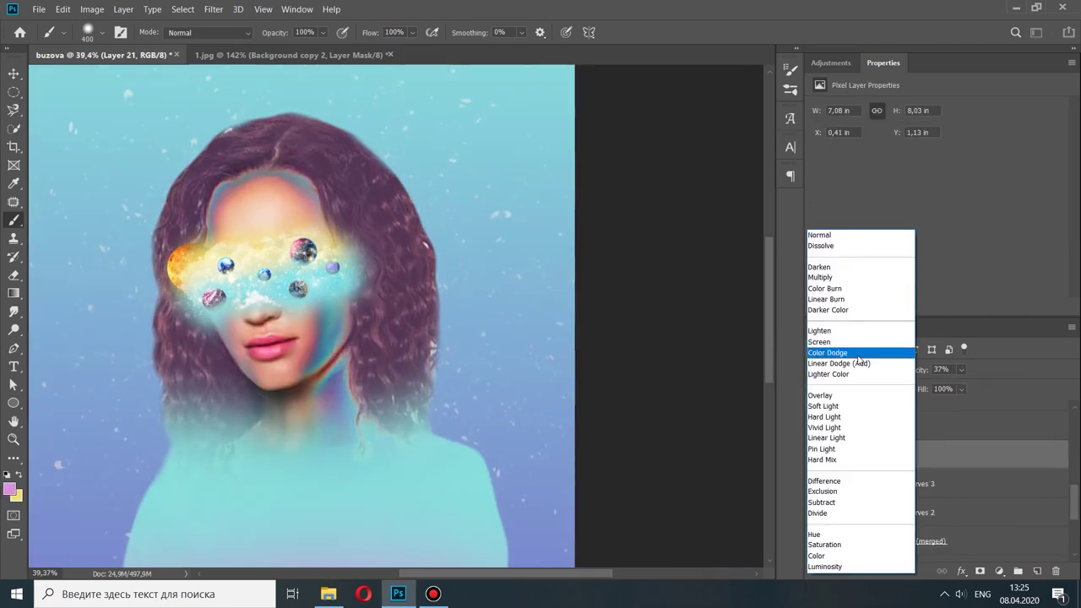
# Step: Switch Layer 21 to Color blend mode and paint pink over the hair
pyautogui.click(824, 427)
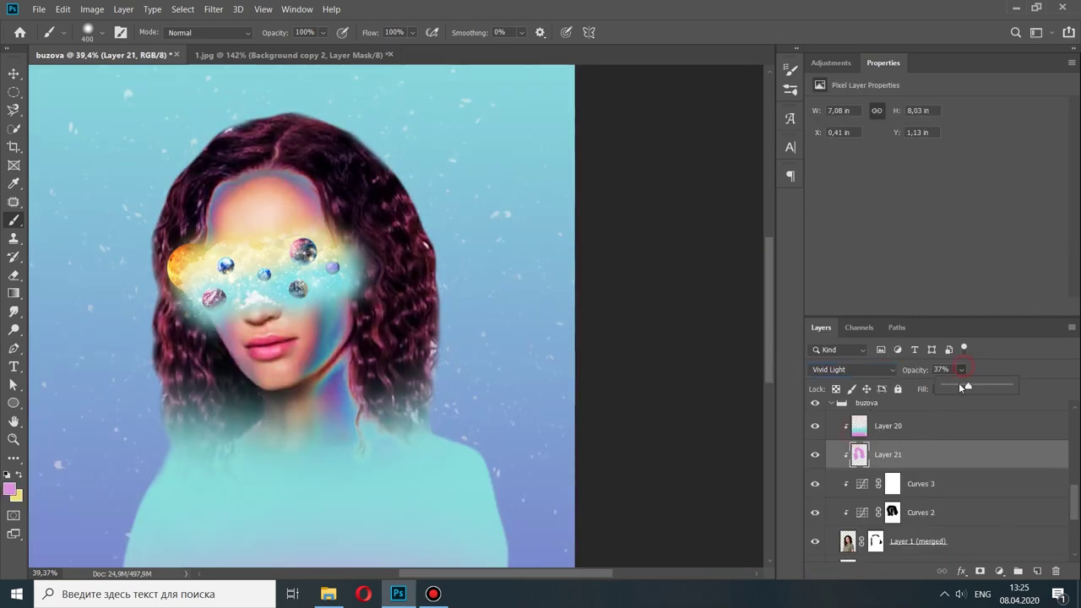
pyautogui.click(853, 369)
pyautogui.click(844, 557)
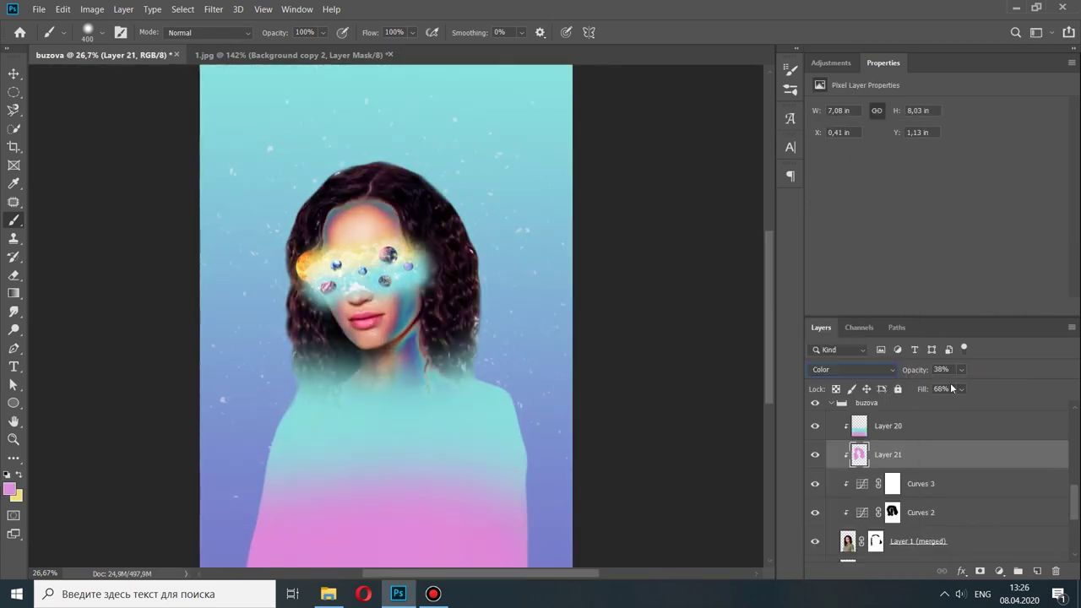
pyautogui.moveTo(443, 319); pyautogui.dragTo(321, 270)
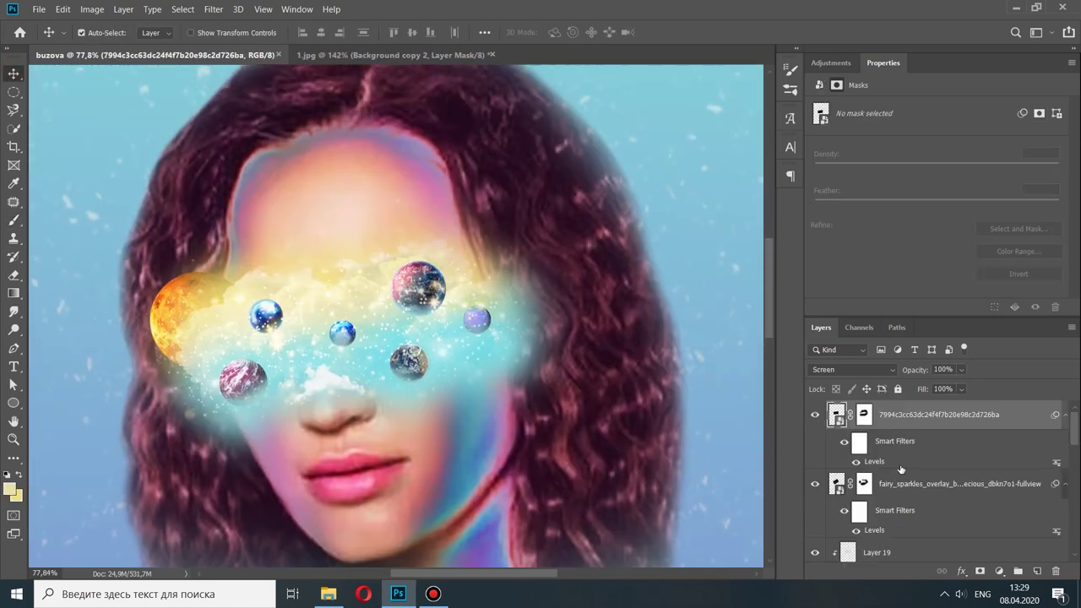
# Step: Paint a lilac-pink stroke across the face on Layer 23 and blend it in Vivid Light
pyautogui.moveTo(255, 397); pyautogui.dragTo(473, 397)
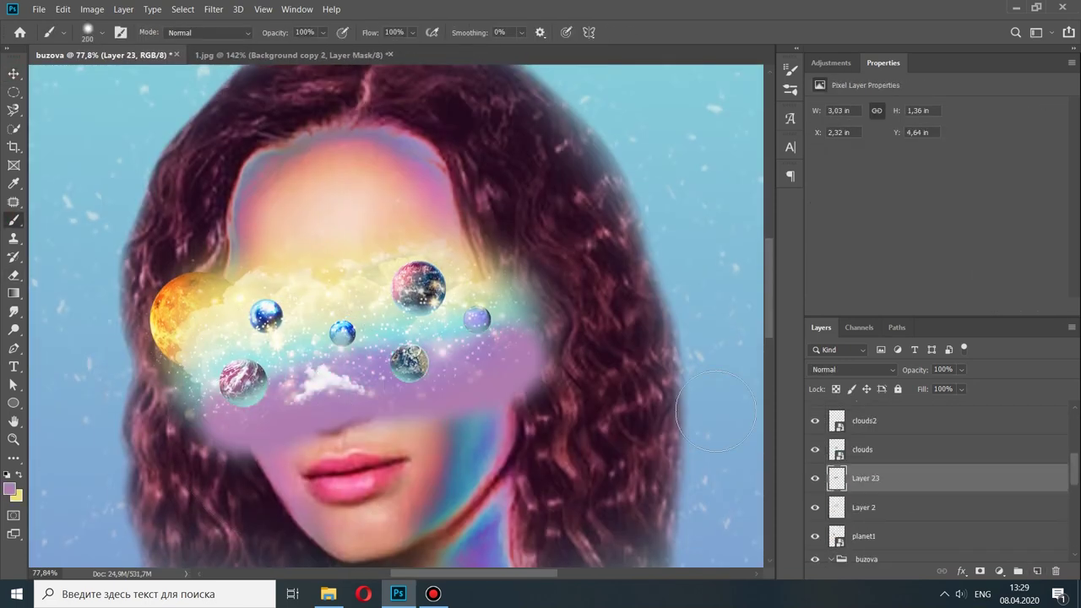
pyautogui.click(853, 369)
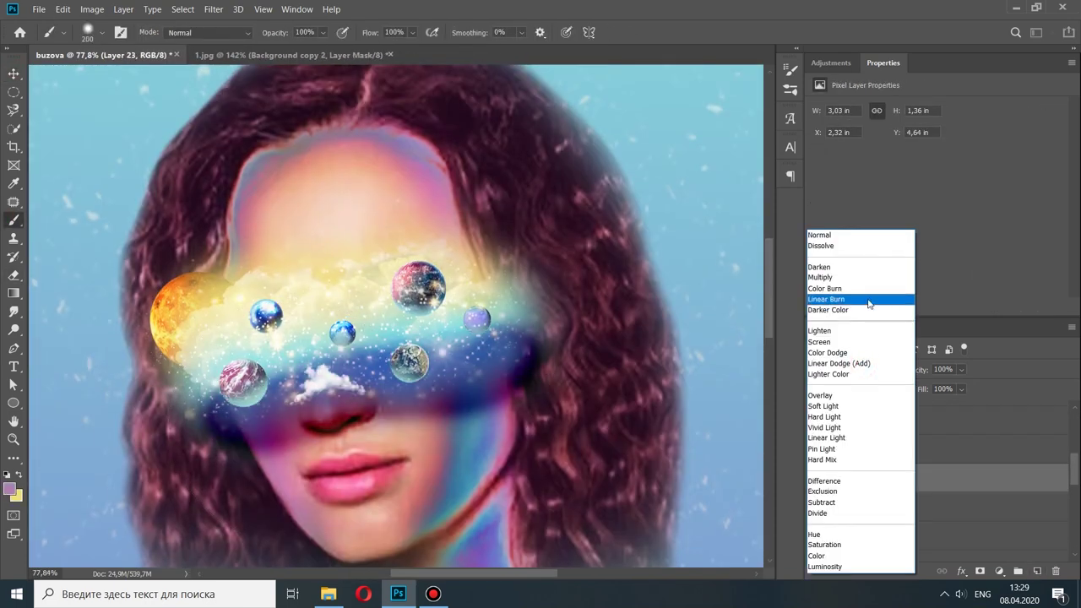
pyautogui.click(871, 428)
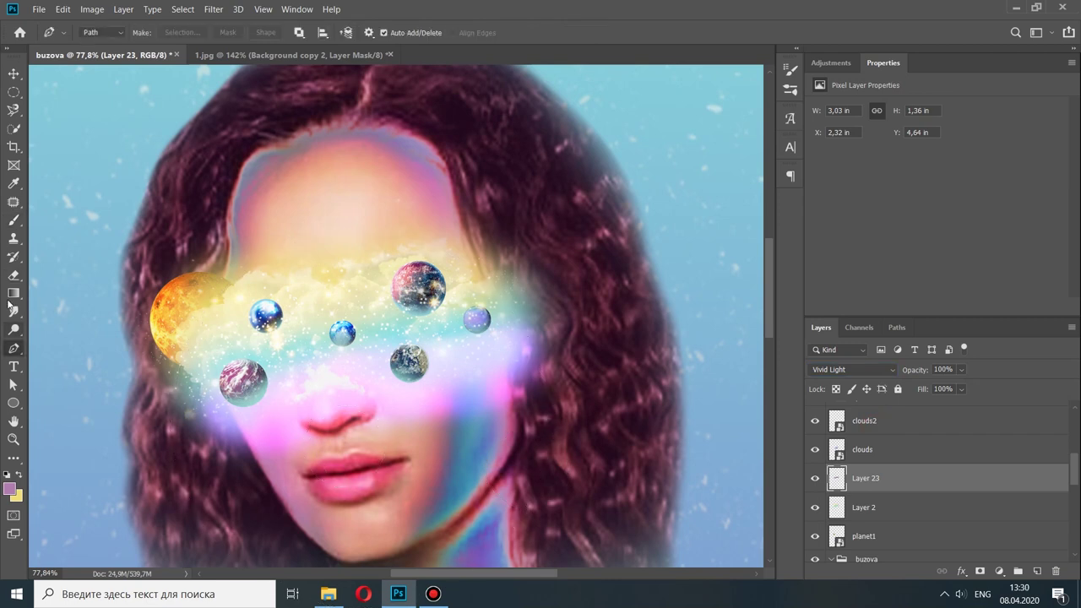
pyautogui.scroll(1, 411, 458)
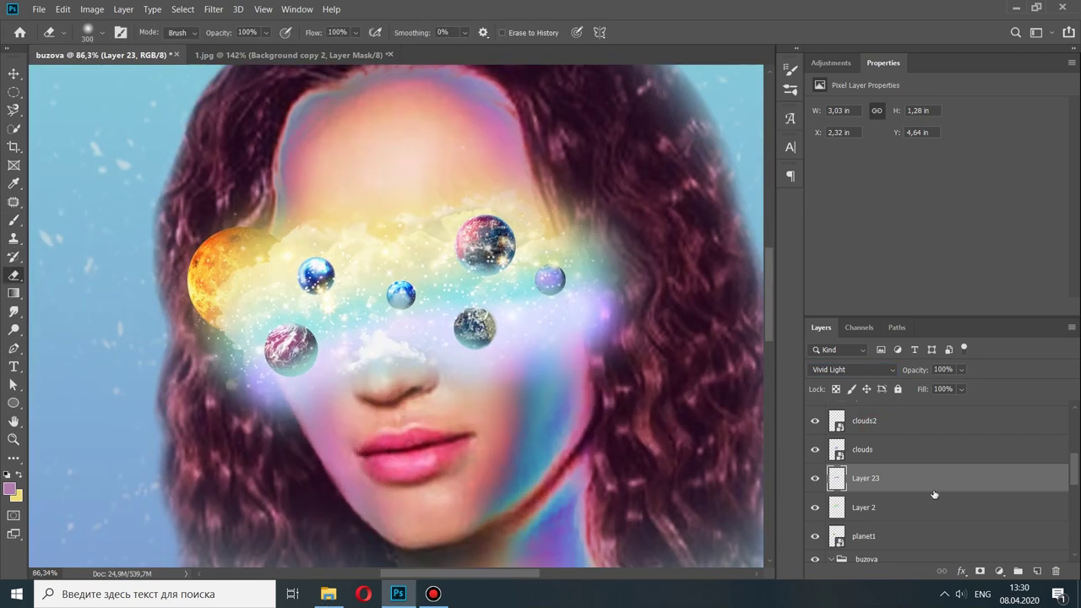
pyautogui.scroll(3, 937, 481)
pyautogui.click(908, 442)
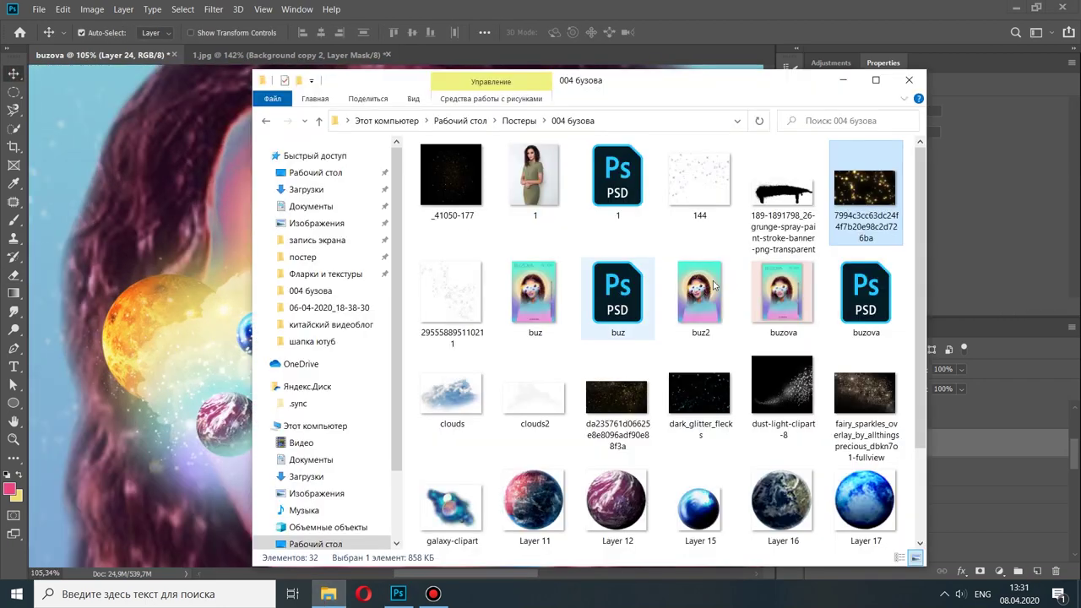
# Step: Place the Layer 20 flare image into the poster and resize it
pyautogui.moveTo(532, 426)
pyautogui.mouseDown()
pyautogui.moveTo(519, 435)
pyautogui.moveTo(534, 348)
pyautogui.mouseUp()
pyautogui.press('Return')
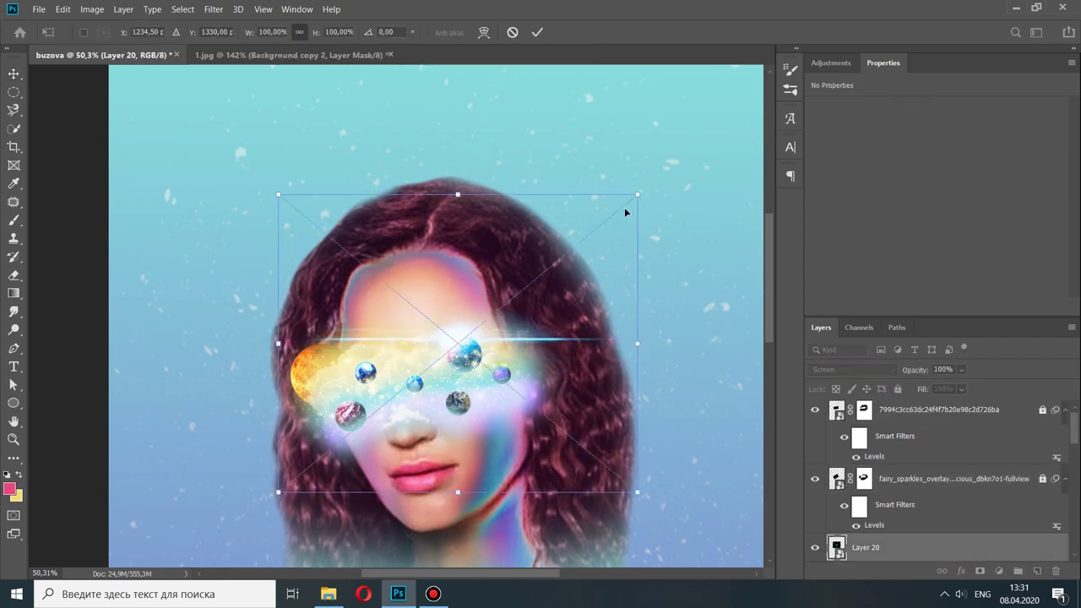
pyautogui.scroll(3, 422, 321)
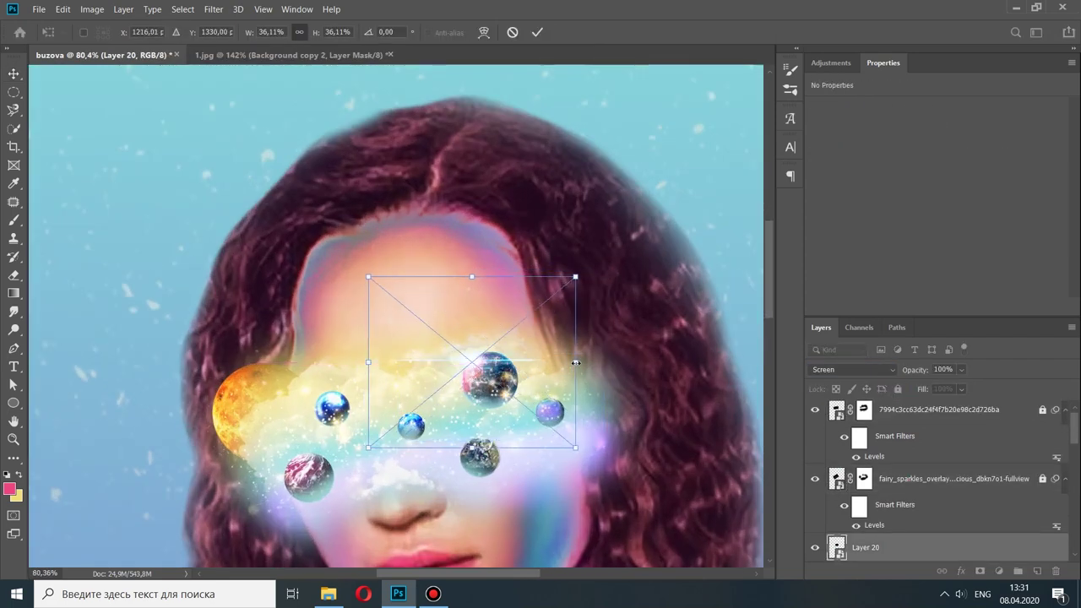
pyautogui.press('Return')
# Step: Copy the flare onto another planet and size the duplicate
pyautogui.moveTo(507, 380); pyautogui.dragTo(581, 436)
pyautogui.scroll(2, 581, 436)
pyautogui.scroll(1, 581, 435)
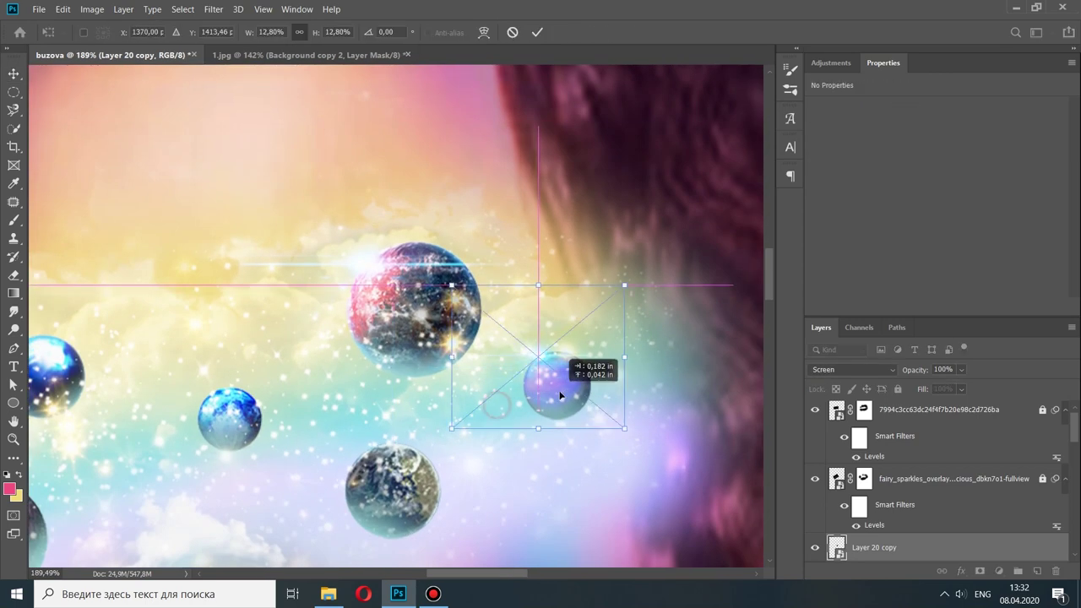
pyautogui.hotkey('ctrl', 'j')
pyautogui.hotkey('ctrl', 't')
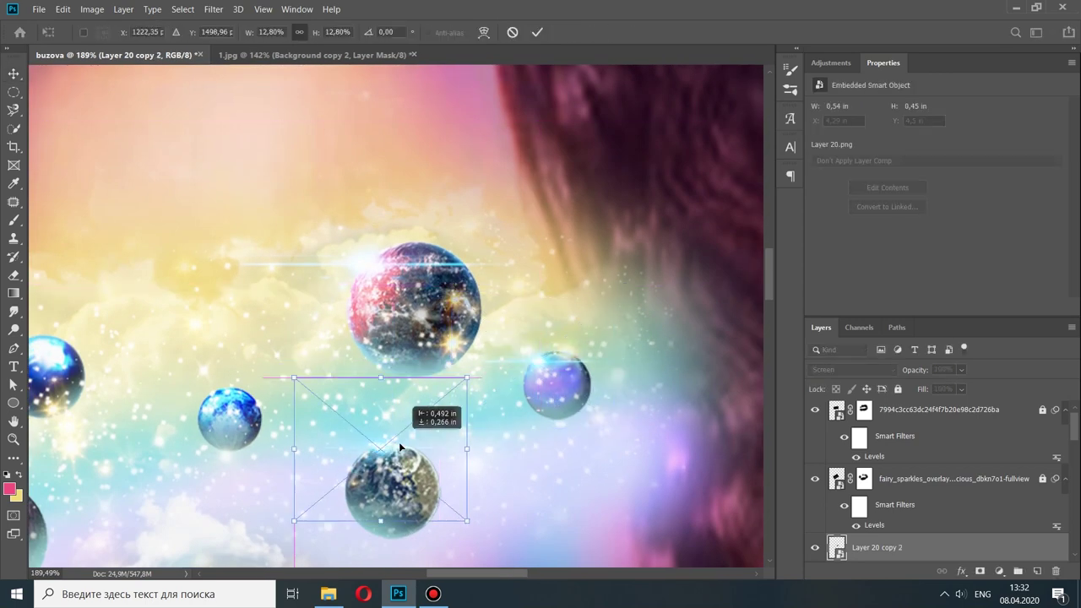
pyautogui.press('Return')
# Step: Add flare copies on the small blue planet and the left planet
pyautogui.keyDown('alt'); pyautogui.moveTo(393, 477); pyautogui.dragTo(220, 414); pyautogui.keyUp('alt')
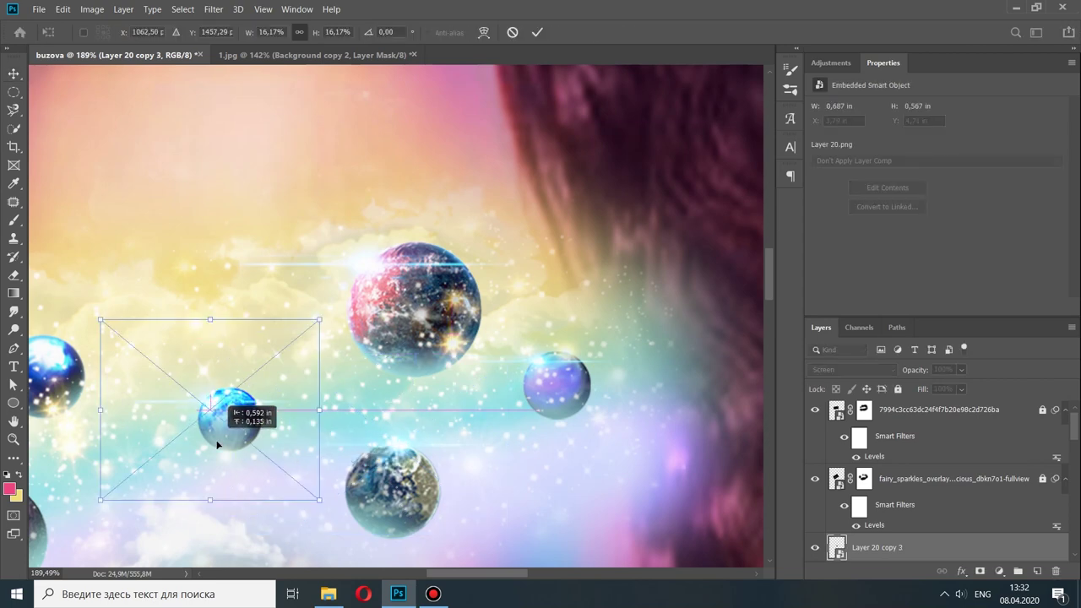
pyautogui.scroll(-3, 414, 350)
pyautogui.scroll(1, 414, 350)
pyautogui.scroll(1, 413, 351)
pyautogui.hotkey('ctrl', 'j')
pyautogui.hotkey('ctrl', 't')
pyautogui.moveTo(435, 390)
pyautogui.mouseDown()
pyautogui.moveTo(279, 358)
pyautogui.moveTo(253, 478)
pyautogui.mouseUp()
pyautogui.press('Return')
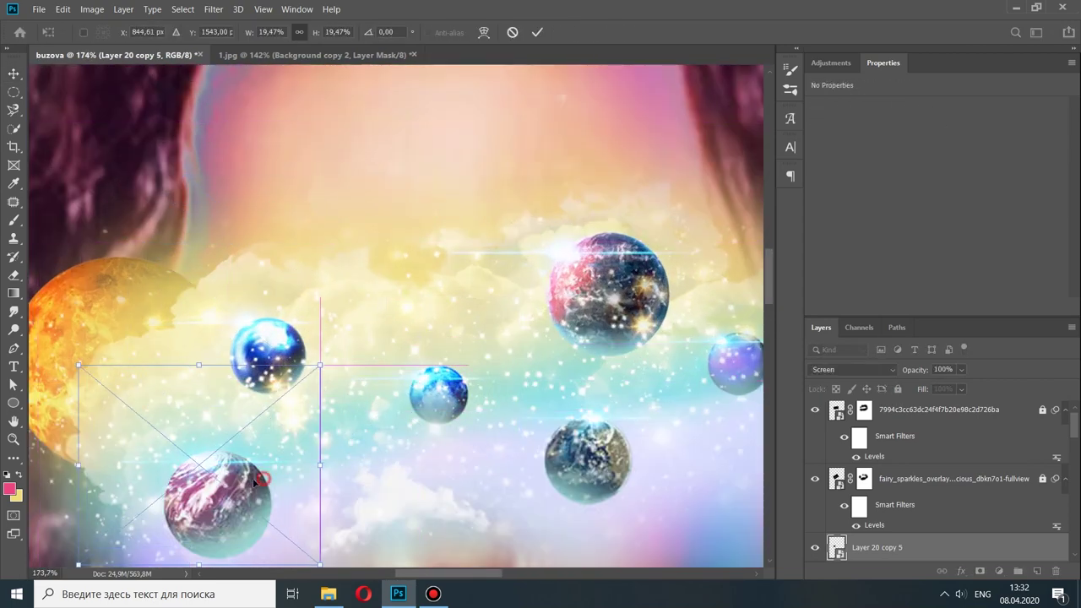
# Step: Import the Layer 21 sparkle, blend it in Screen, and shrink it to about a fifth
pyautogui.scroll(-5, 366, 453)
pyautogui.scroll(5, 366, 453)
pyautogui.scroll(-3, 366, 337)
pyautogui.hotkey('alt', 'Tab')
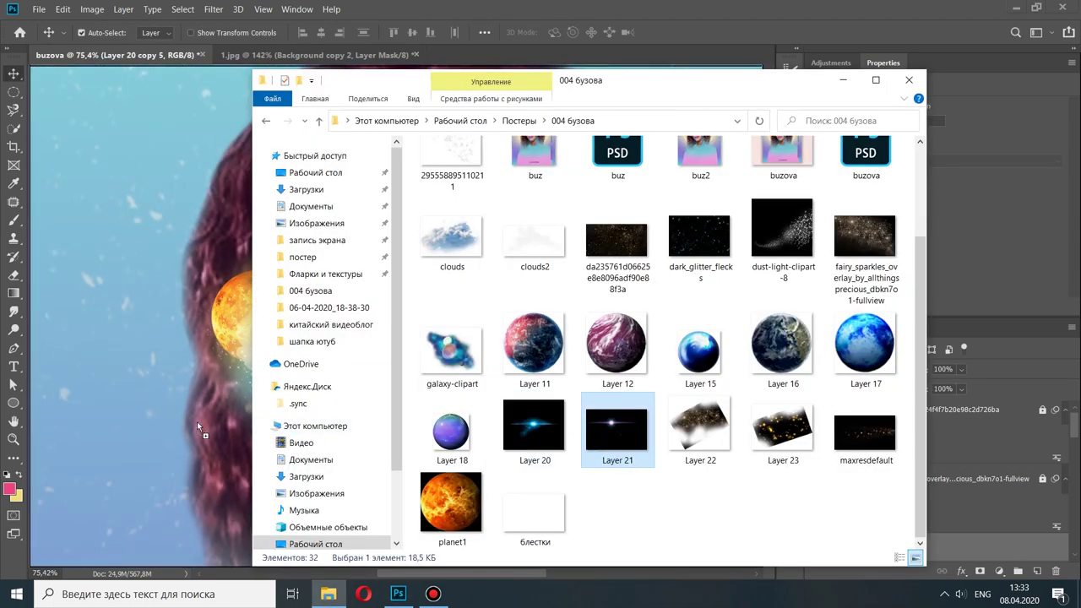
pyautogui.moveTo(615, 456); pyautogui.dragTo(419, 353)
pyautogui.click(851, 369)
pyautogui.click(844, 335)
pyautogui.moveTo(590, 241); pyautogui.dragTo(318, 421)
pyautogui.scroll(3, 266, 390)
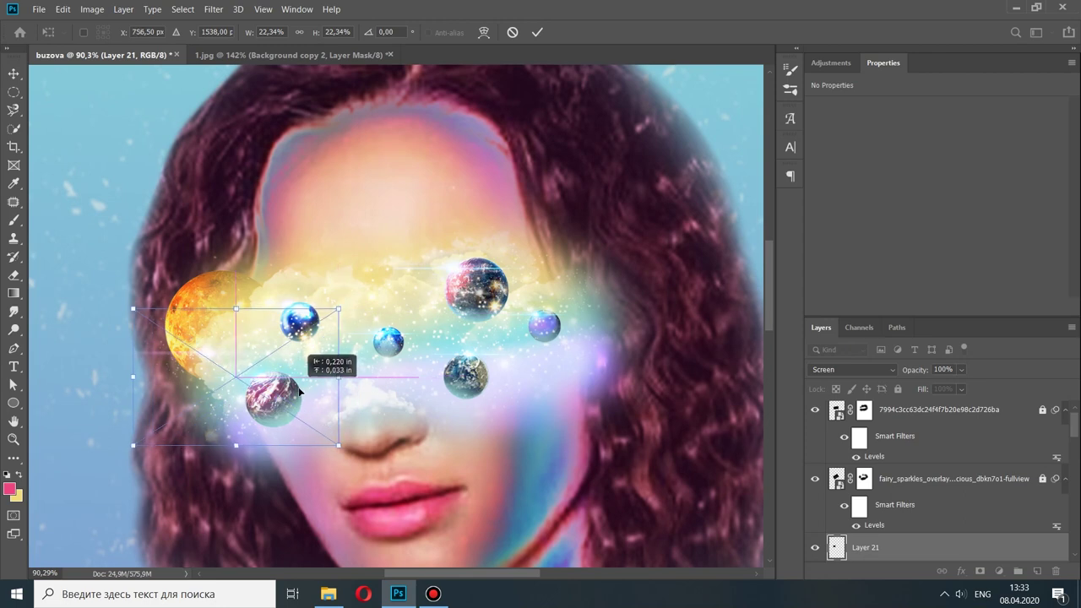
# Step: Commit the sparkle and group the light-effect layers into a group named light
pyautogui.press('Return')
pyautogui.scroll(-1, 380, 380)
pyautogui.scroll(-3, 929, 481)
pyautogui.keyDown('shift'); pyautogui.click(878, 473); pyautogui.keyUp('shift')
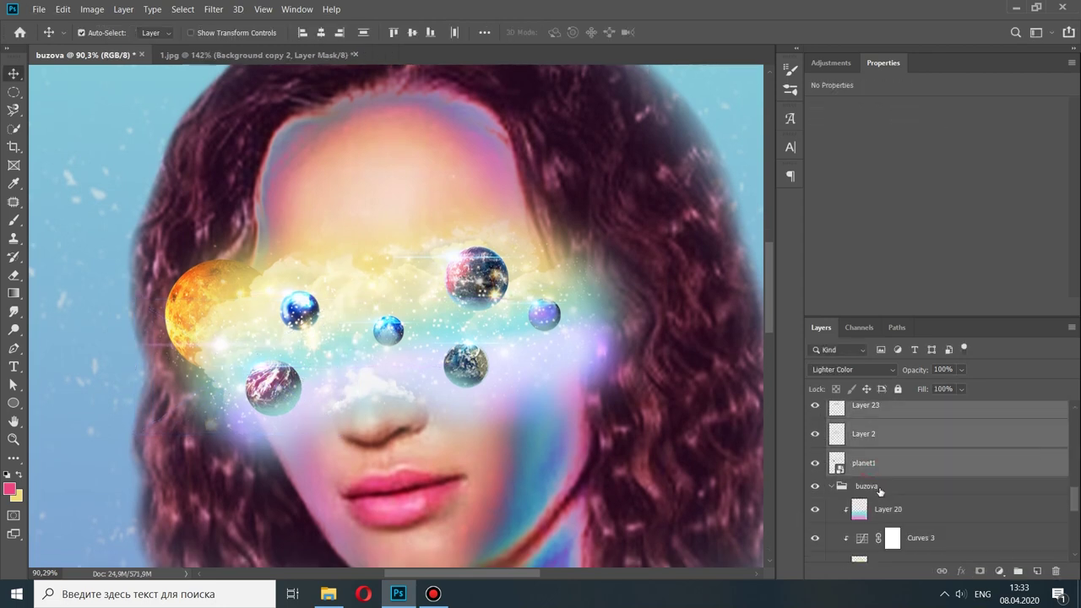
pyautogui.hotkey('ctrl', 'g')
# Step: Add a Curves adjustment above the clouds with a slightly darkening curve
pyautogui.click(999, 571)
pyautogui.click(1017, 397)
pyautogui.moveTo(990, 182)
pyautogui.mouseDown()
pyautogui.moveTo(960, 243)
pyautogui.moveTo(987, 195)
pyautogui.mouseUp()
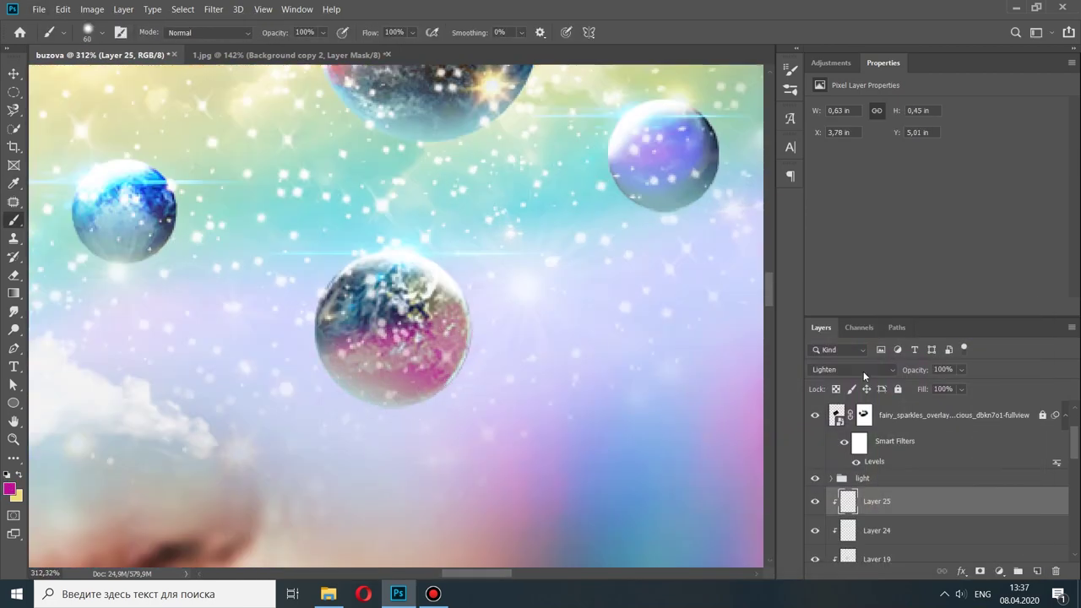
# Step: Set the magenta Layer 25 over the planets to Multiply at 84% opacity
pyautogui.click(862, 370)
pyautogui.click(861, 275)
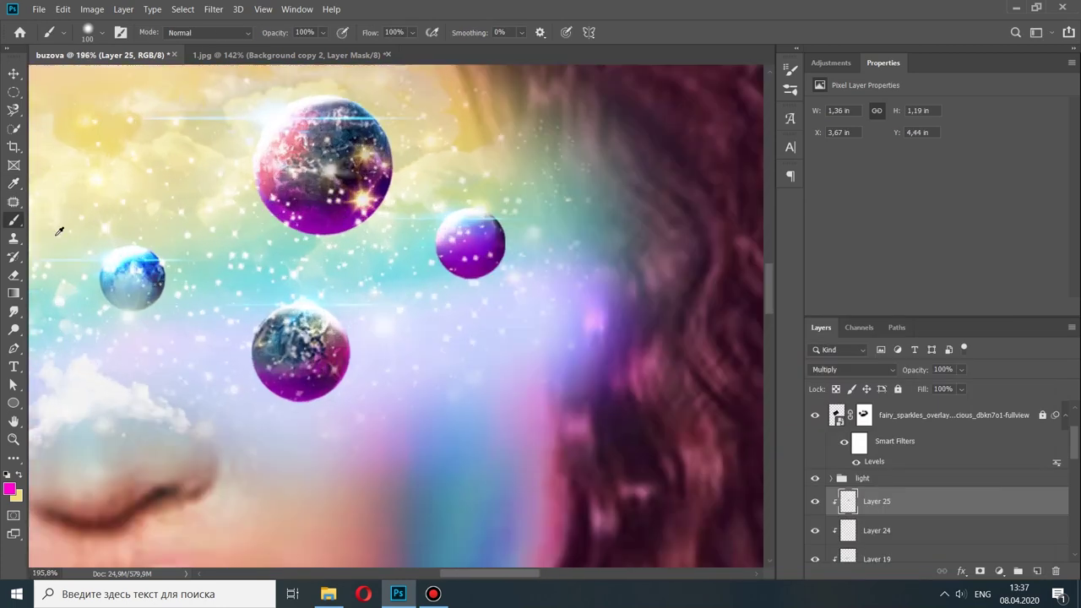
pyautogui.scroll(3, 253, 393)
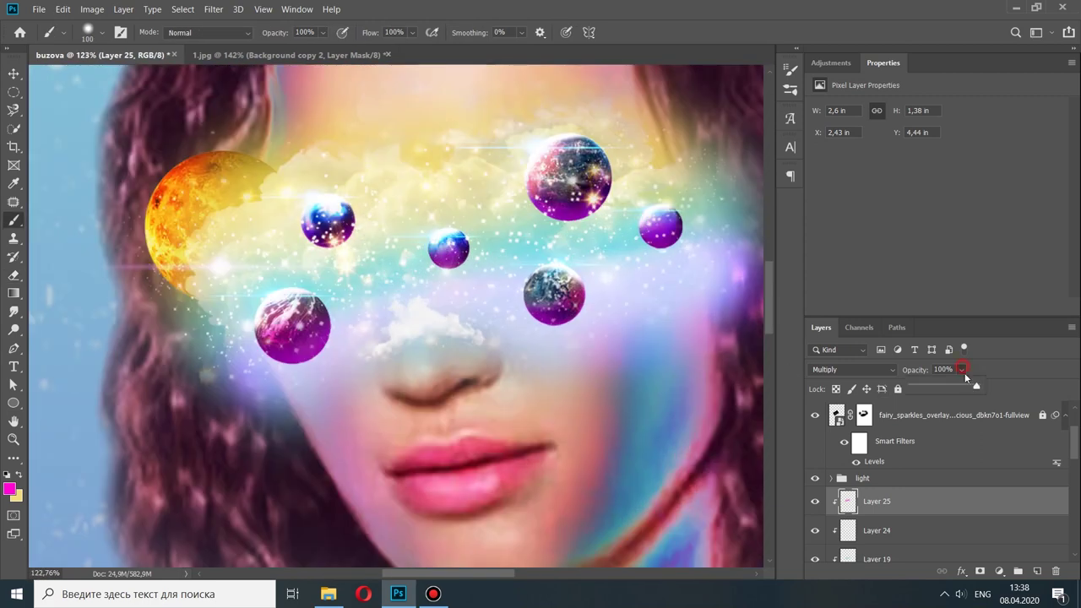
pyautogui.click(851, 369)
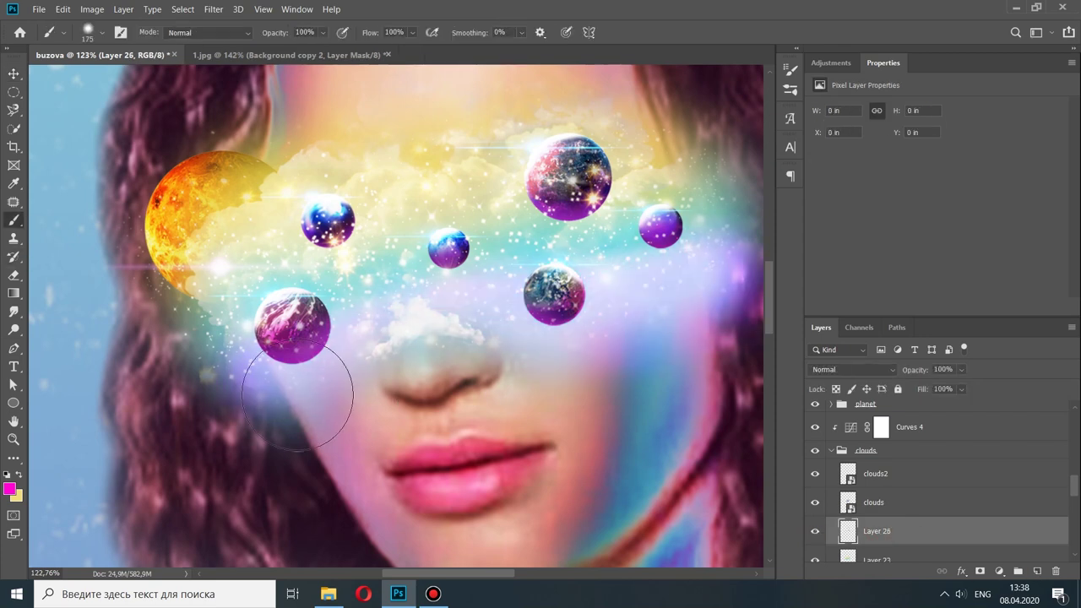
# Step: Set Layer 26 to Screen, dab pink on the cheeks, and erase the excess glow
pyautogui.click(851, 369)
pyautogui.click(871, 343)
pyautogui.click(440, 413)
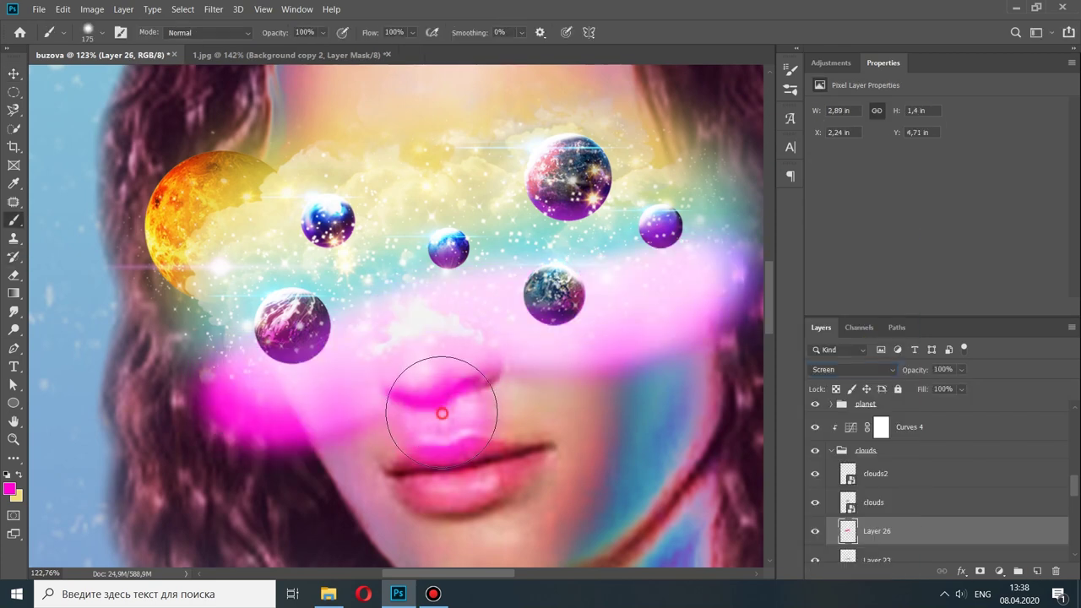
pyautogui.moveTo(425, 410); pyautogui.dragTo(321, 414)
pyautogui.scroll(-2, 242, 349)
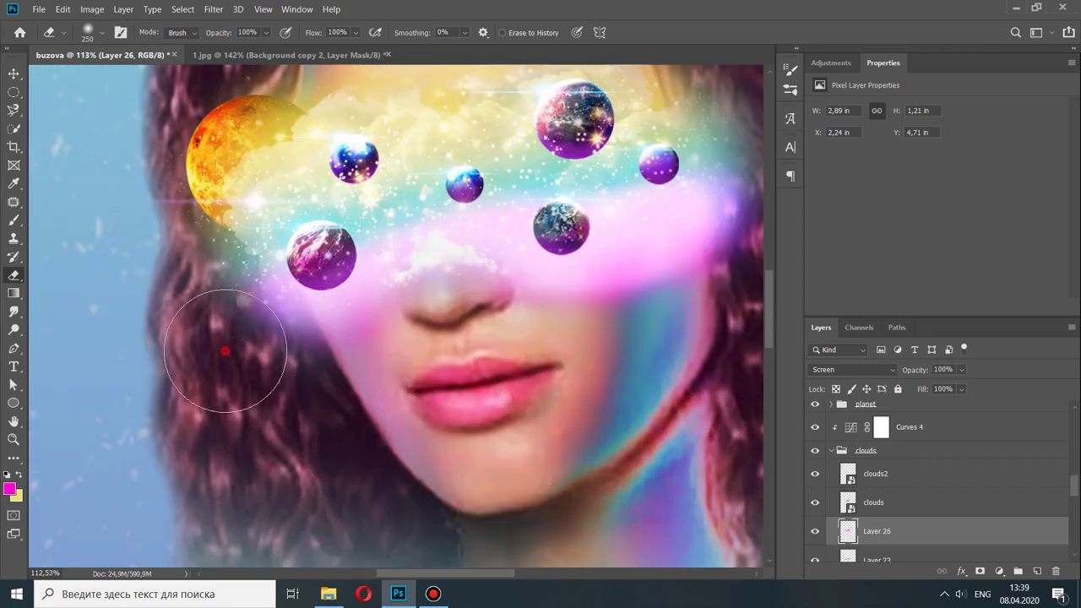
pyautogui.press(']')
pyautogui.press(']')
pyautogui.scroll(1, 363, 372)
pyautogui.moveTo(118, 329); pyautogui.dragTo(591, 278)
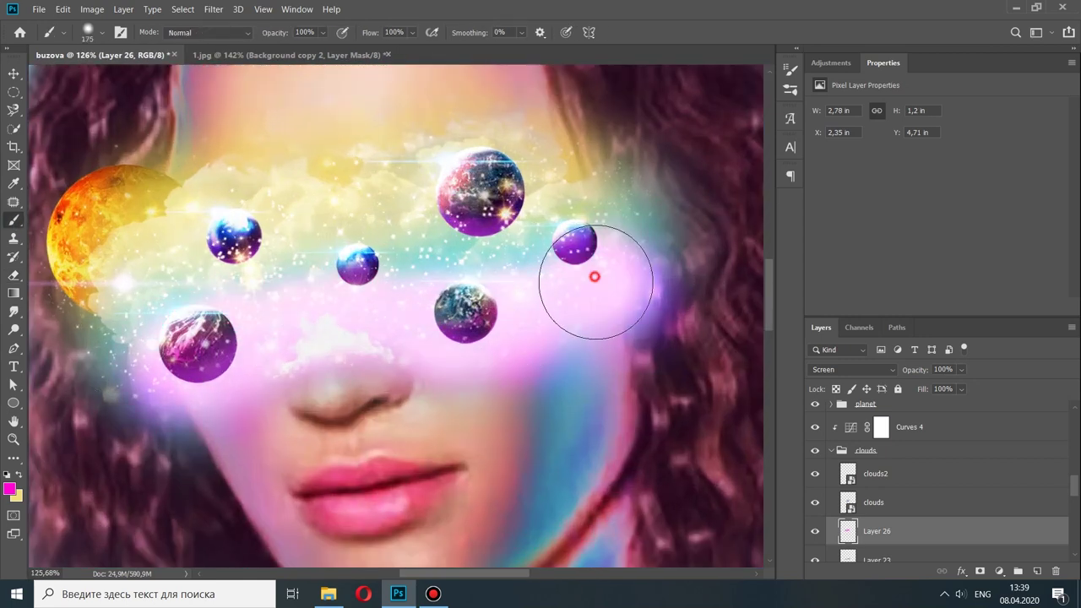
pyautogui.scroll(-1, 624, 336)
pyautogui.scroll(-2, 878, 499)
# Step: Try light blue brush strokes on Layer 2, undoing them
pyautogui.click(876, 491)
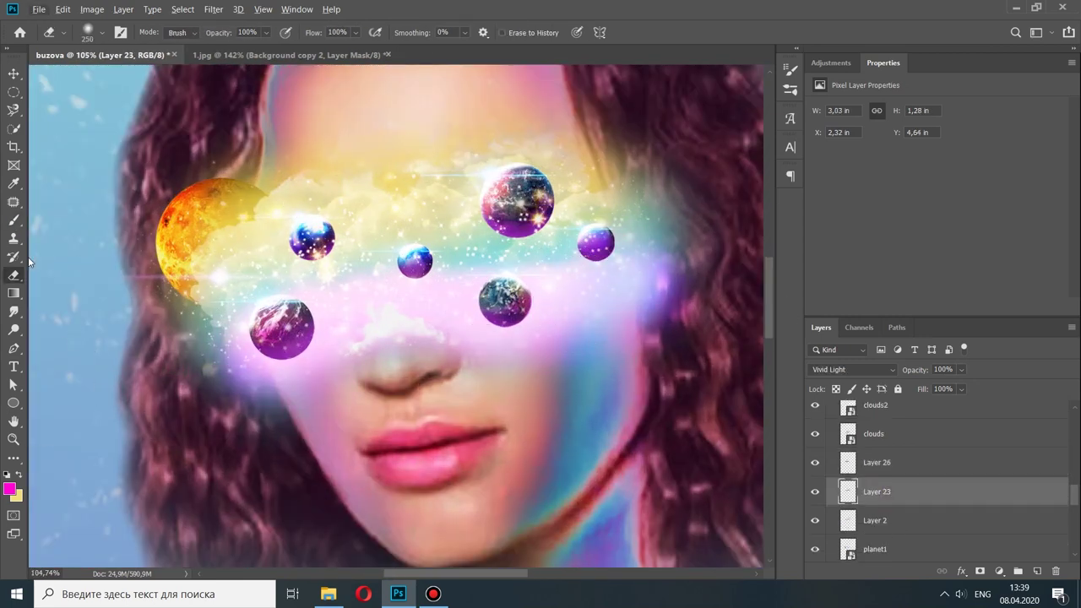
pyautogui.press('b')
pyautogui.click(816, 525)
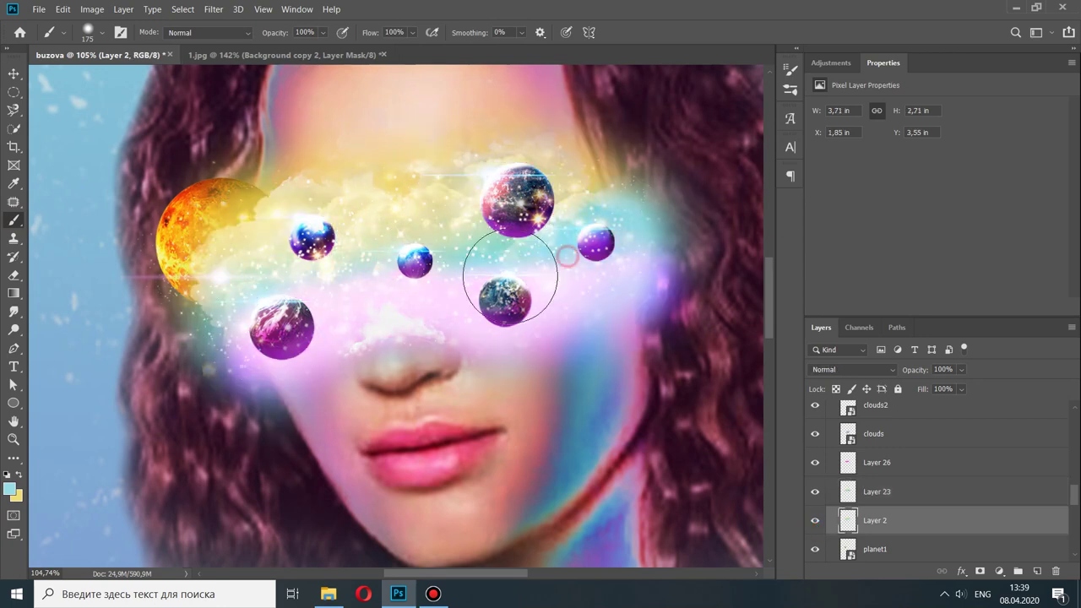
pyautogui.moveTo(285, 183); pyautogui.dragTo(352, 160)
pyautogui.scroll(-3, 422, 309)
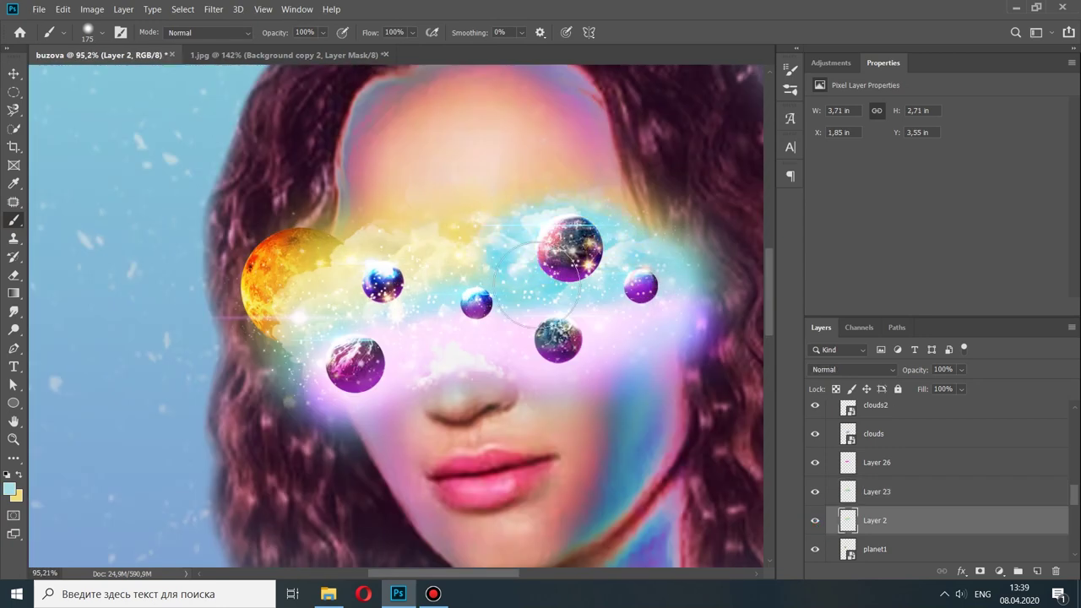
pyautogui.scroll(2, 422, 308)
pyautogui.hotkey('ctrl', 'z')
pyautogui.scroll(1, 422, 308)
pyautogui.press(']')
pyautogui.press(']')
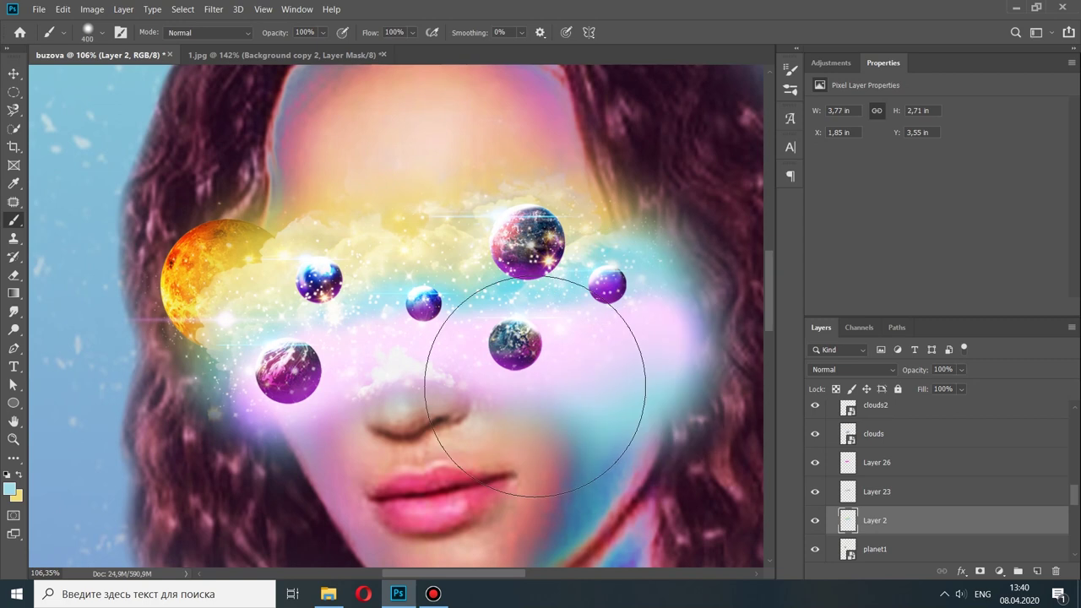
pyautogui.moveTo(495, 422); pyautogui.dragTo(265, 397)
pyautogui.hotkey('ctrl', 'z')
# Step: Move Layer 2 above the pink glow Layer 26 in the layer stack
pyautogui.press('e')
pyautogui.scroll(-1, 241, 362)
pyautogui.scroll(-3, 685, 268)
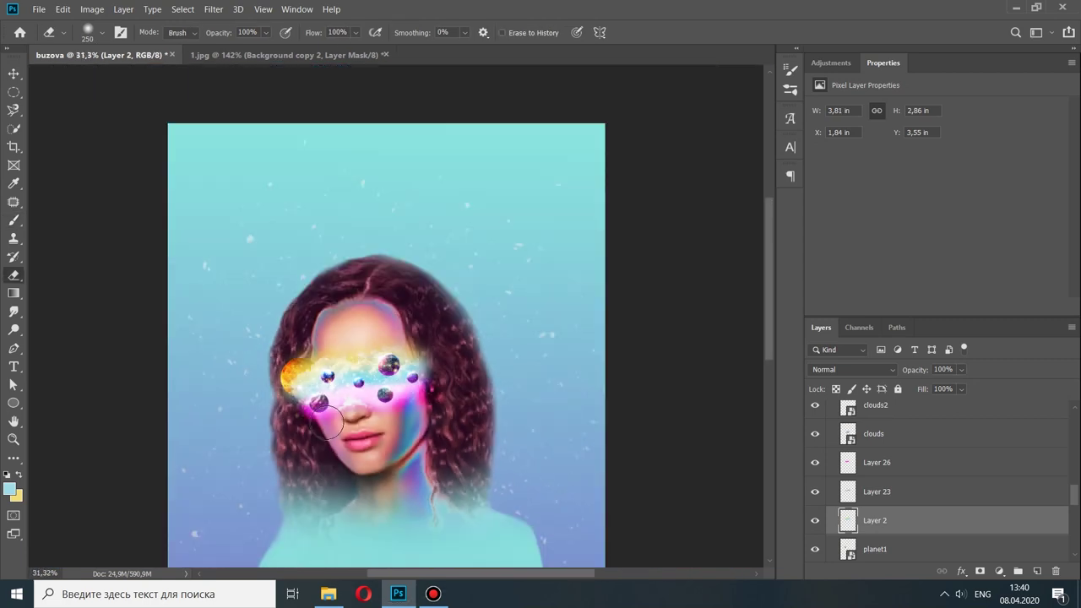
pyautogui.scroll(4, 426, 324)
pyautogui.scroll(1, 426, 323)
pyautogui.click(876, 462)
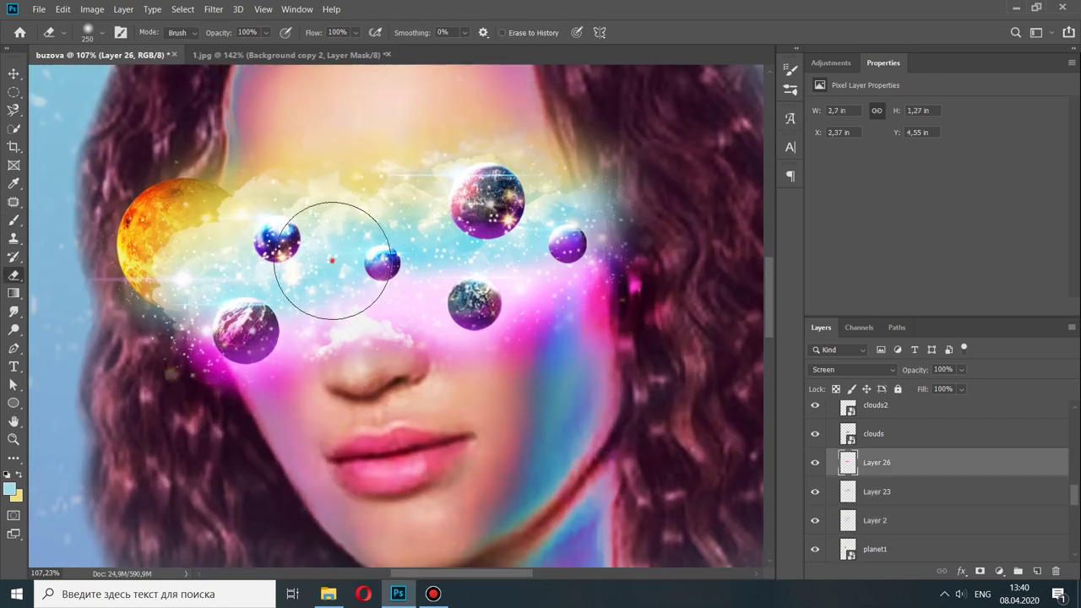
pyautogui.scroll(-3, 317, 444)
pyautogui.scroll(3, 410, 289)
pyautogui.moveTo(934, 517); pyautogui.dragTo(934, 460)
pyautogui.scroll(-3, 664, 241)
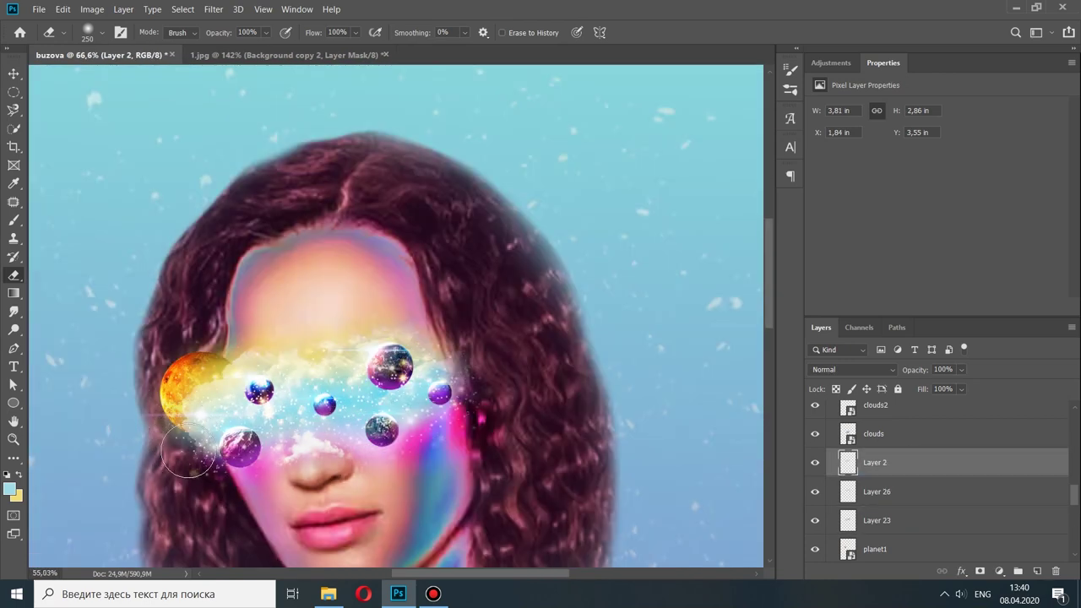
pyautogui.scroll(3, 410, 338)
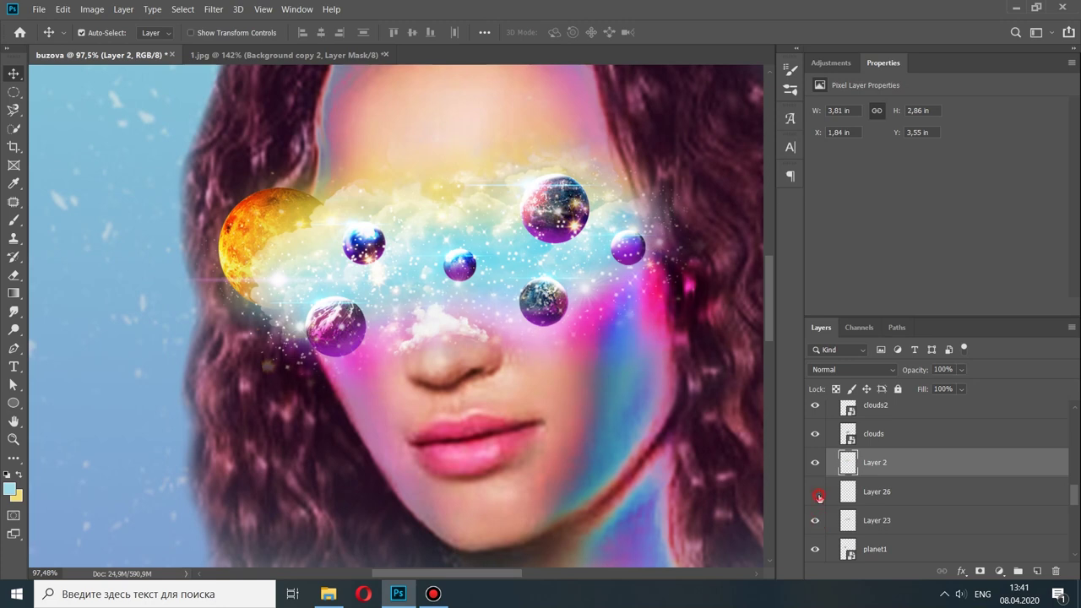
# Step: Add a new empty layer and pick a dark teal brush colour
pyautogui.click(245, 201)
pyautogui.hotkey('ctrl', 't')
pyautogui.press('Return')
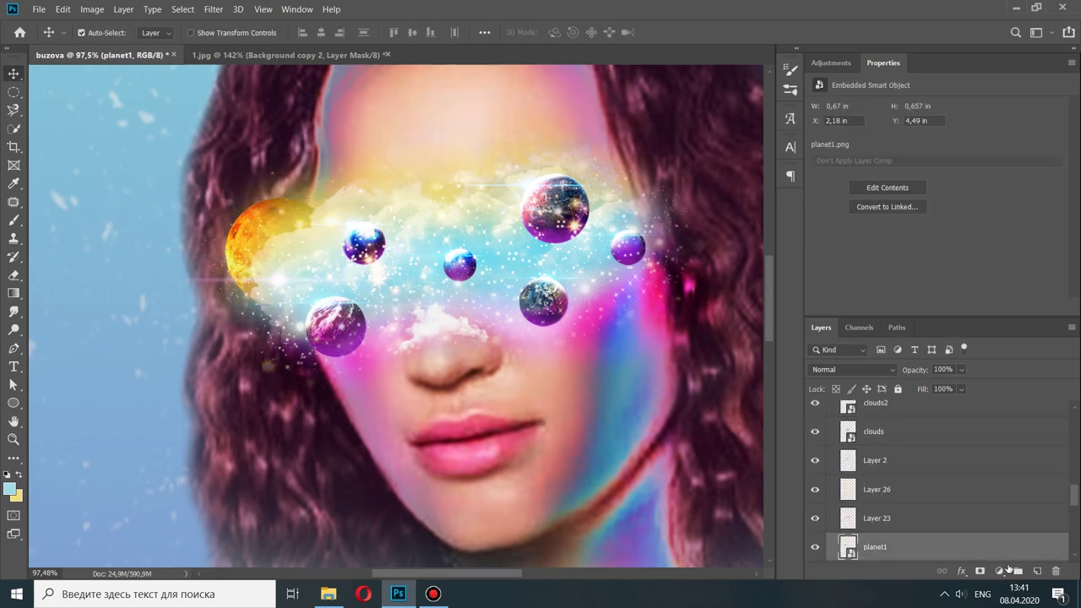
pyautogui.click(1036, 571)
pyautogui.press('b')
pyautogui.click(9, 488)
pyautogui.click(782, 482)
pyautogui.press('Return')
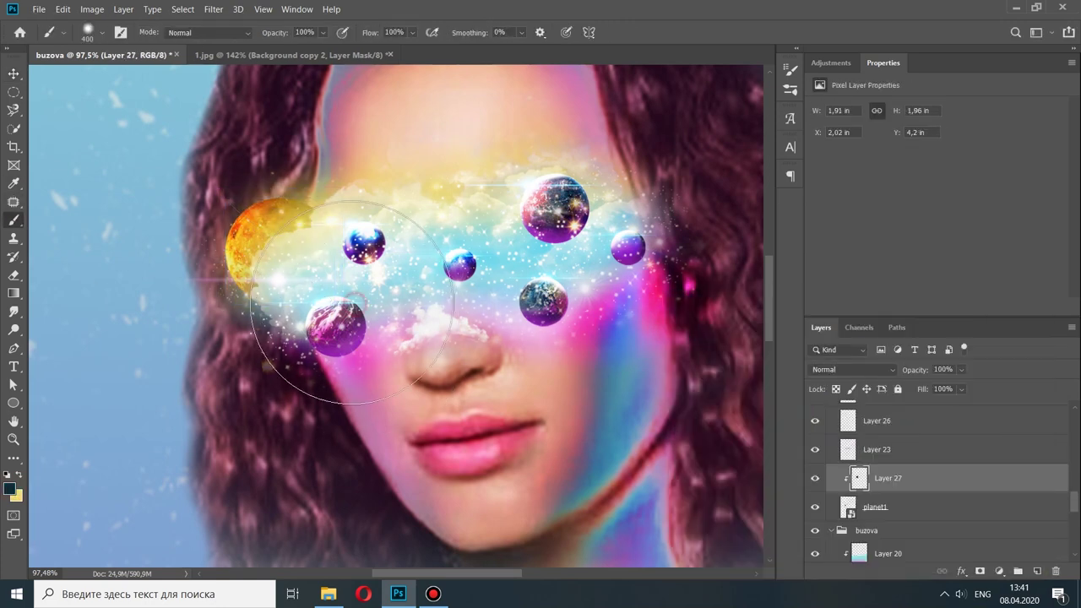
# Step: Nudge the orange planet slightly upward
pyautogui.scroll(-3, 413, 338)
pyautogui.scroll(3, 413, 338)
pyautogui.click(874, 506)
pyautogui.hotkey('ctrl', 't')
pyautogui.moveTo(414, 337); pyautogui.dragTo(422, 325)
pyautogui.press('Return')
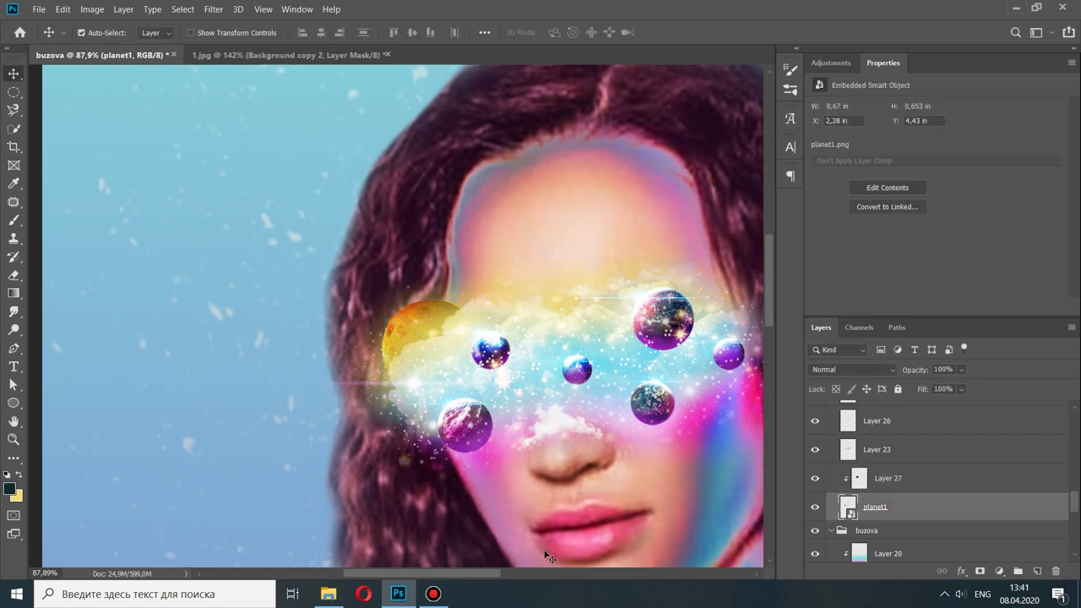
# Step: Set Layer 27 to Darken blending
pyautogui.scroll(-3, 421, 325)
pyautogui.scroll(3, 421, 326)
pyautogui.click(856, 481)
pyautogui.click(850, 369)
pyautogui.click(836, 267)
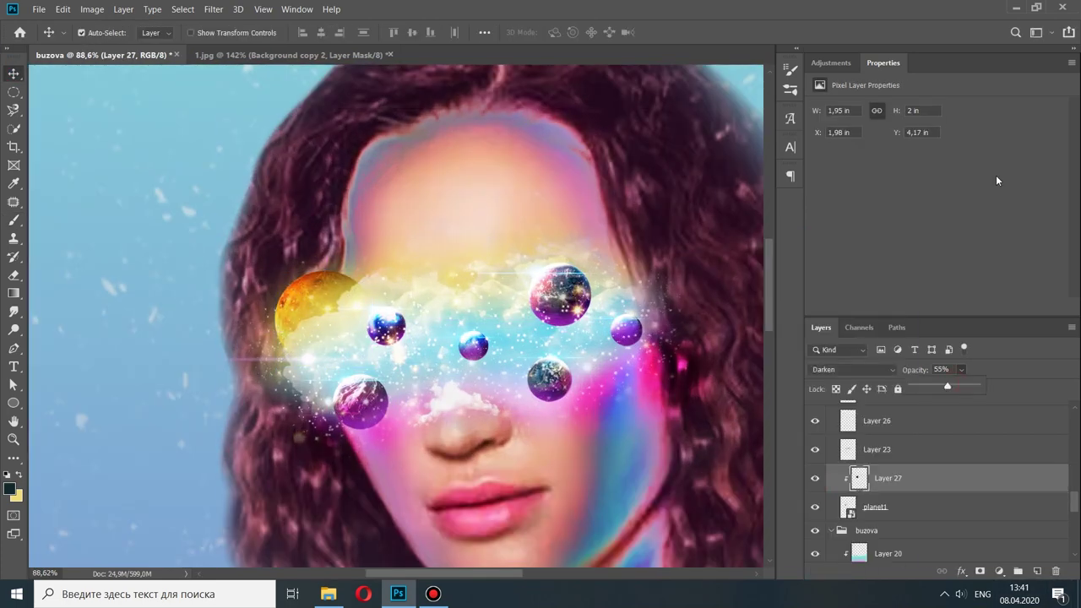
# Step: Expand the eyes group and drag the fairy_sparkles layer into it
pyautogui.click(870, 513)
pyautogui.click(831, 547)
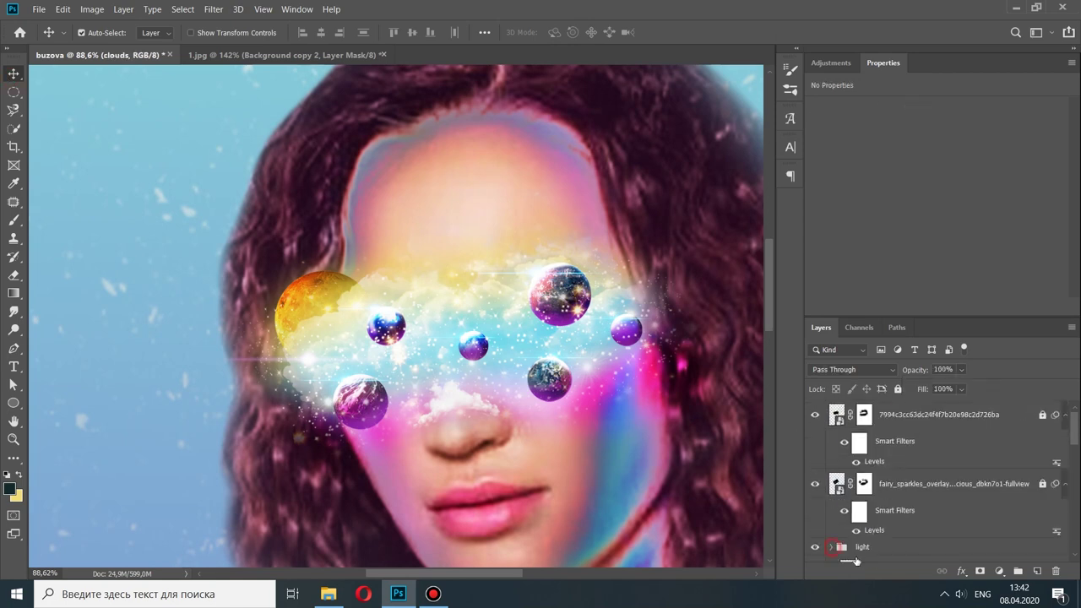
pyautogui.click(815, 479)
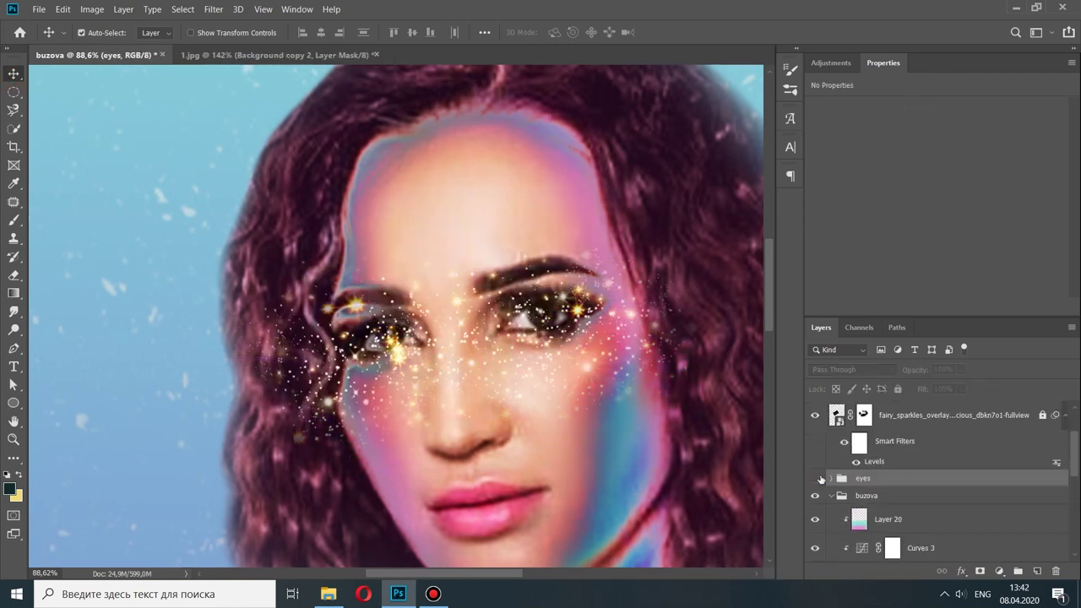
pyautogui.click(831, 478)
pyautogui.click(873, 426)
pyautogui.scroll(3, 910, 477)
pyautogui.scroll(-3, 910, 477)
pyautogui.scroll(3, 910, 478)
pyautogui.moveTo(879, 488); pyautogui.dragTo(879, 553)
pyautogui.scroll(-2, 520, 454)
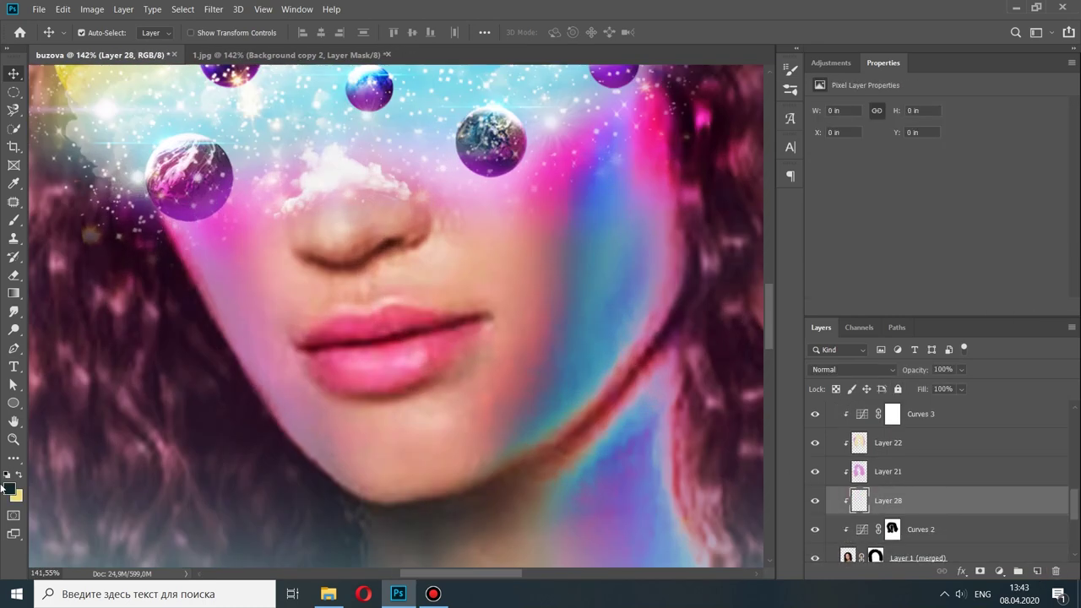
# Step: Paint pink over the lips on Layer 28 and set it to Hue blending
pyautogui.moveTo(313, 398); pyautogui.dragTo(338, 354)
pyautogui.click(853, 369)
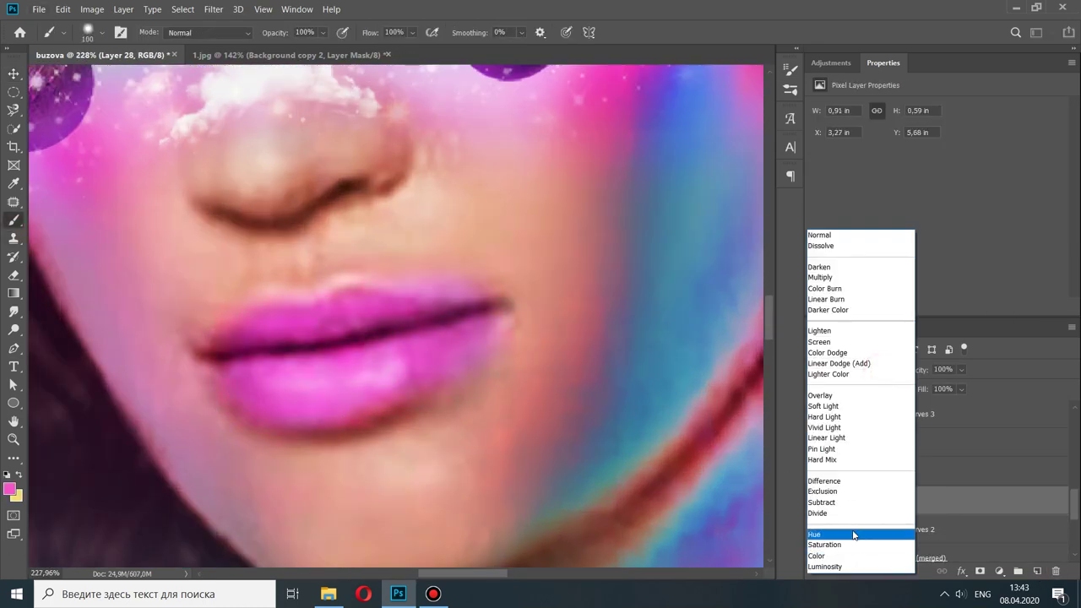
pyautogui.click(852, 534)
pyautogui.scroll(-10, 150, 359)
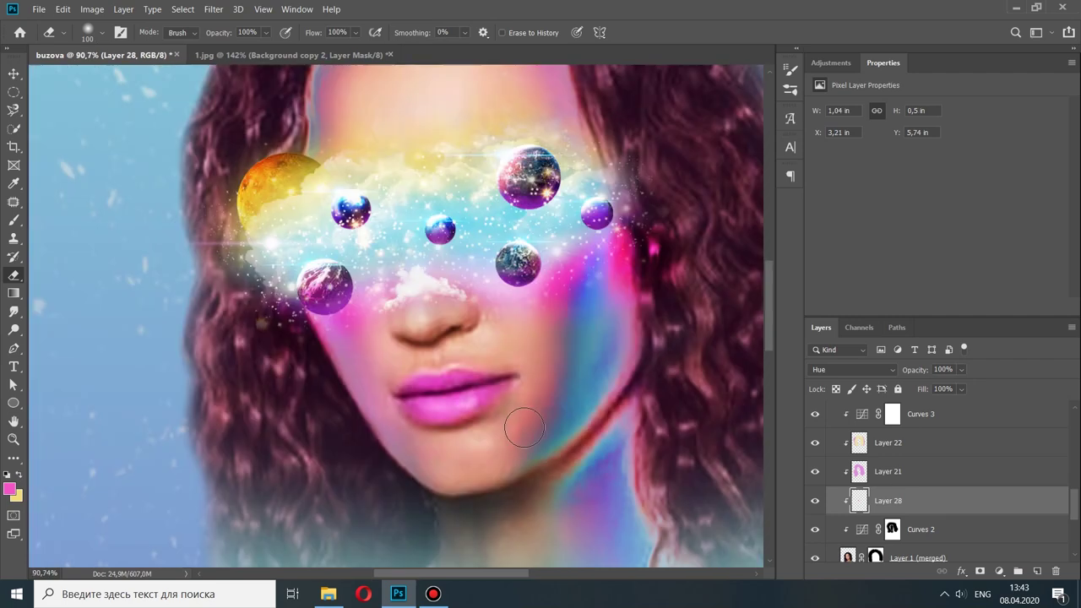
pyautogui.press('v')
pyautogui.scroll(-5, 984, 524)
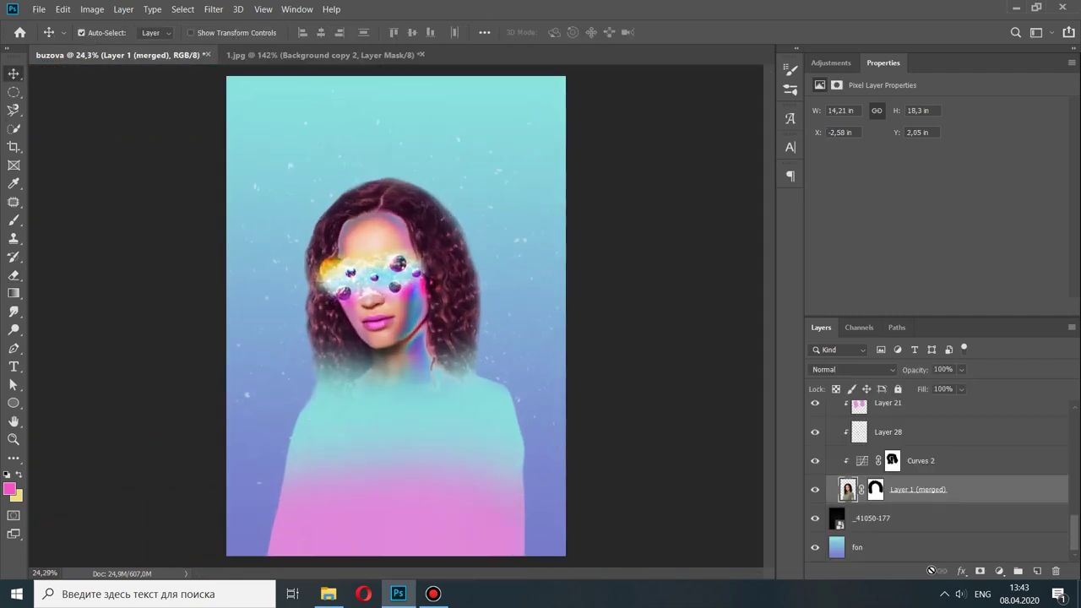
# Step: Create a 1350 px circle and enlarge it around the woman's head
pyautogui.click(984, 520)
pyautogui.click(293, 227)
pyautogui.press('Return')
pyautogui.hotkey('ctrl', 't')
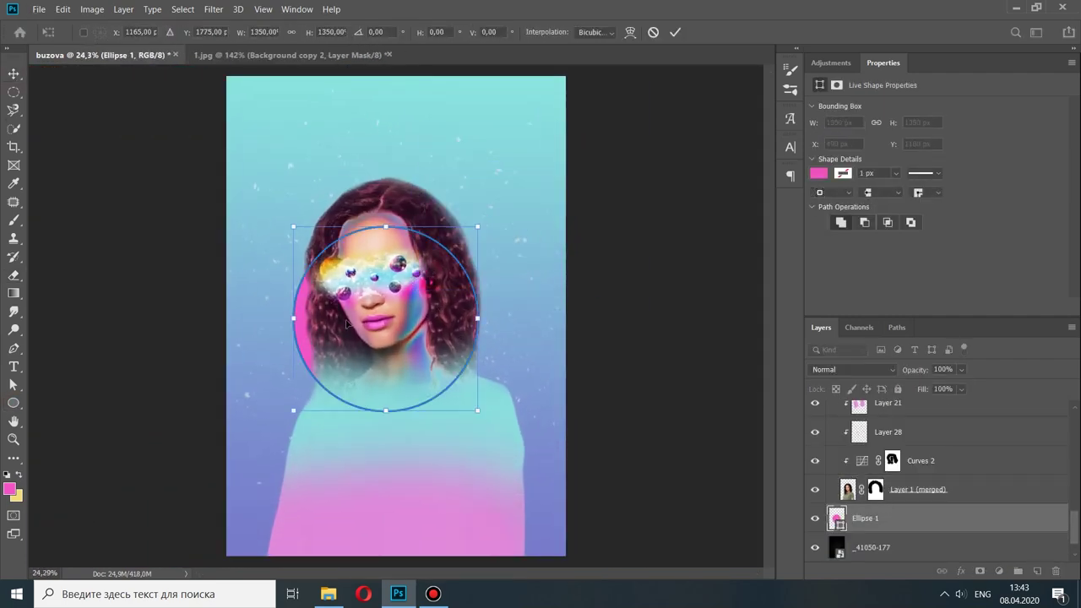
pyautogui.moveTo(476, 226); pyautogui.dragTo(509, 146)
pyautogui.press('Return')
pyautogui.click(818, 173)
# Step: Give the circle no fill and a white stroke, centred on the head
pyautogui.click(828, 200)
pyautogui.click(843, 173)
pyautogui.click(955, 200)
pyautogui.press('Return')
pyautogui.hotkey('ctrl', 't')
pyautogui.moveTo(395, 311); pyautogui.dragTo(402, 310)
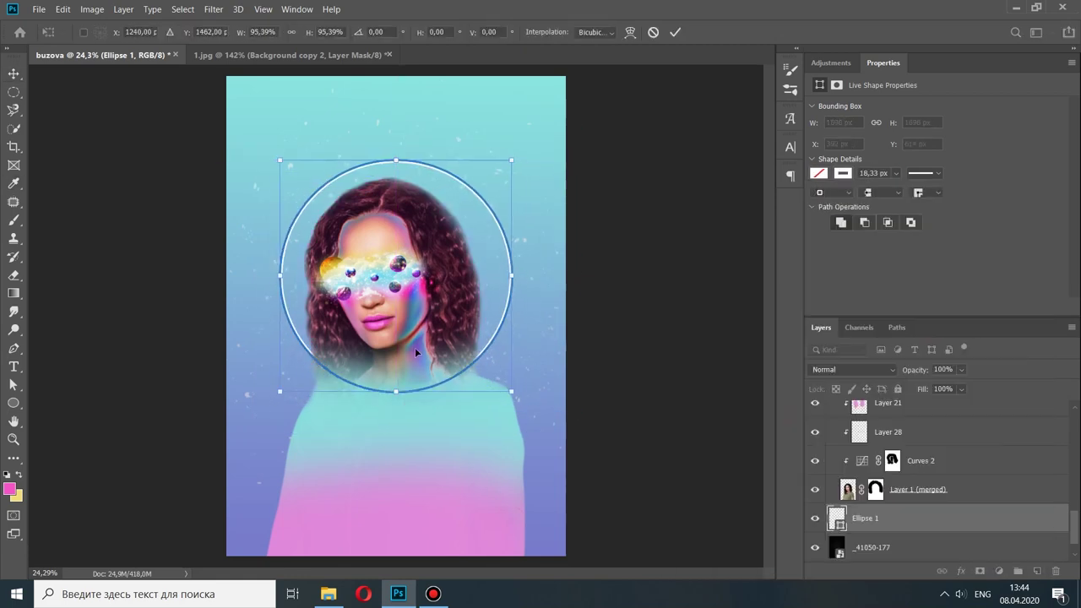
pyautogui.press('Return')
# Step: Add an Outer Glow layer style to the white ring
pyautogui.scroll(3, 495, 326)
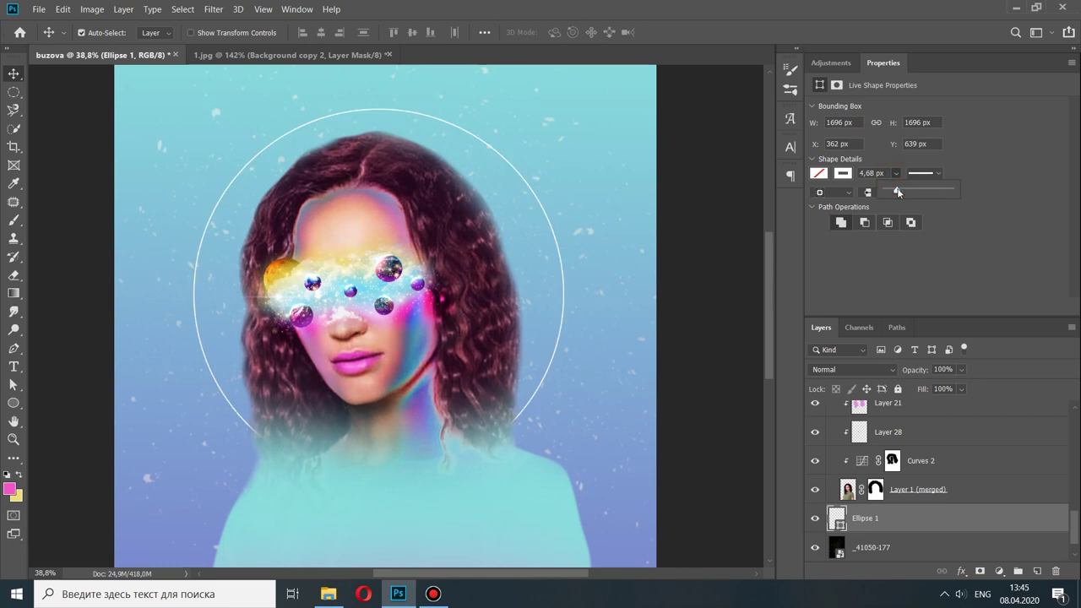
pyautogui.click(964, 572)
pyautogui.click(1000, 363)
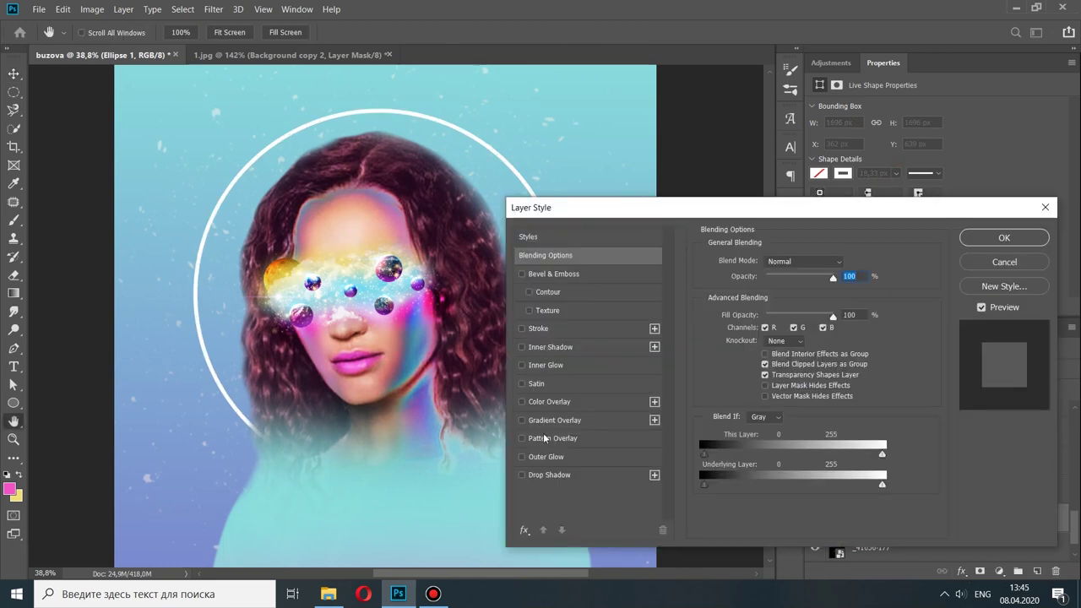
pyautogui.click(545, 456)
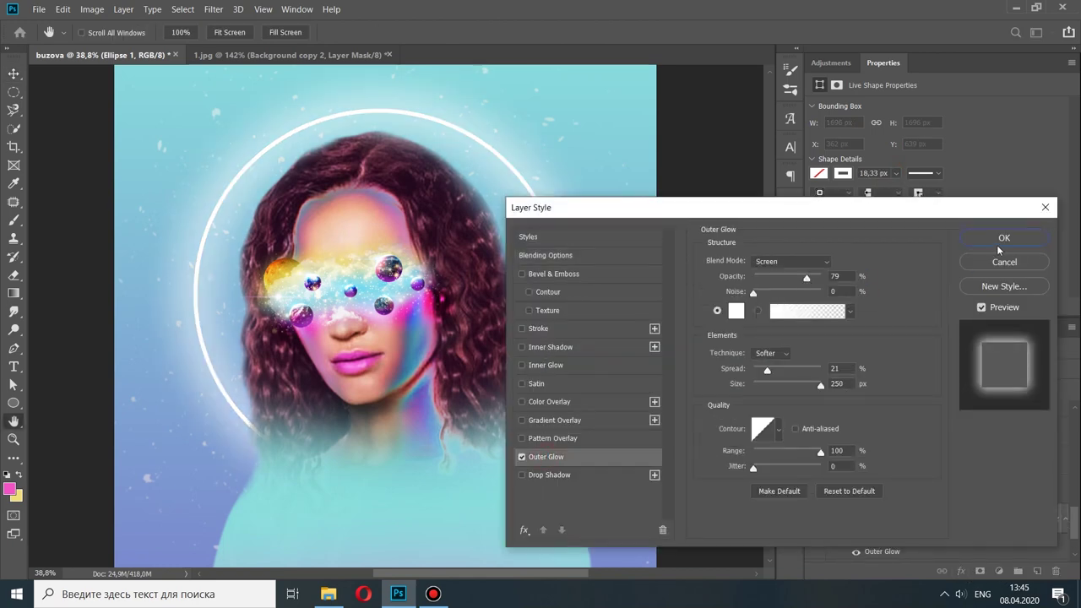
pyautogui.click(997, 244)
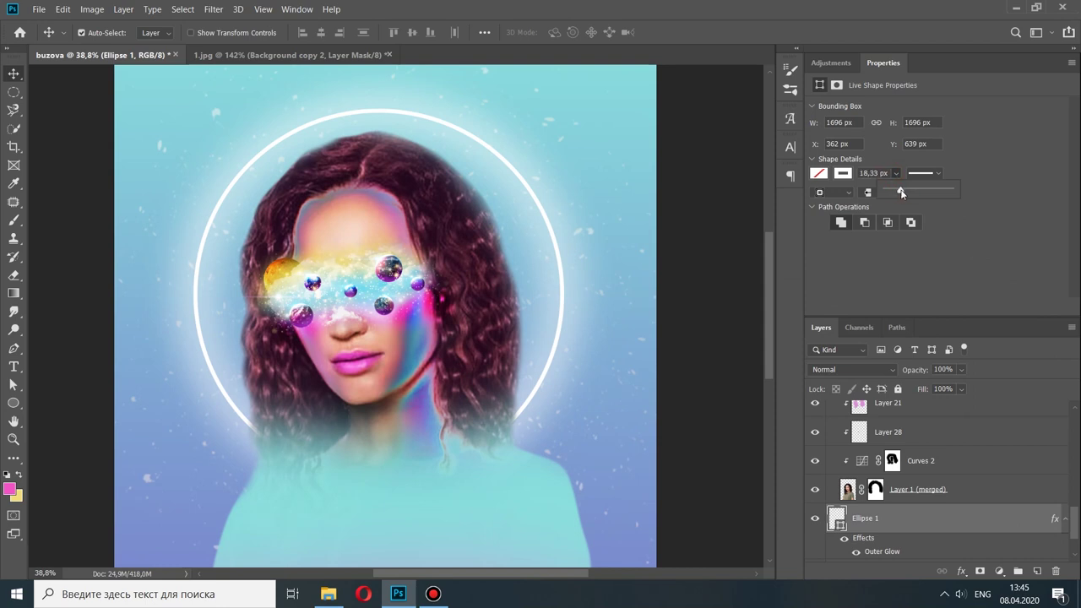
pyautogui.scroll(-1, 758, 415)
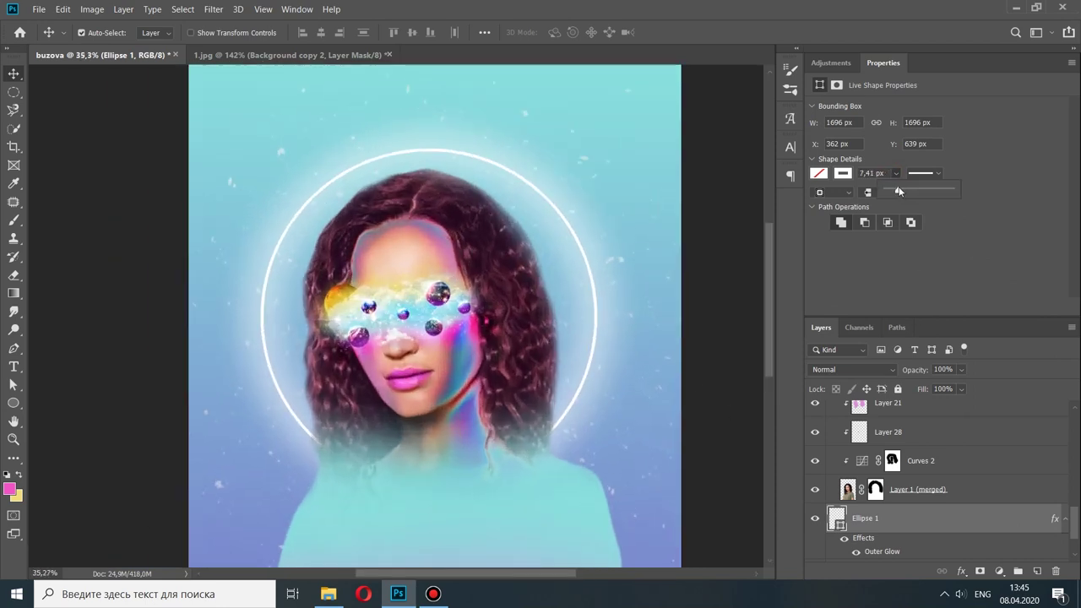
pyautogui.click(214, 9)
pyautogui.click(240, 110)
# Step: Warp the ring wavy with Liquify and brush a soft yellow glow around the head
pyautogui.click(576, 234)
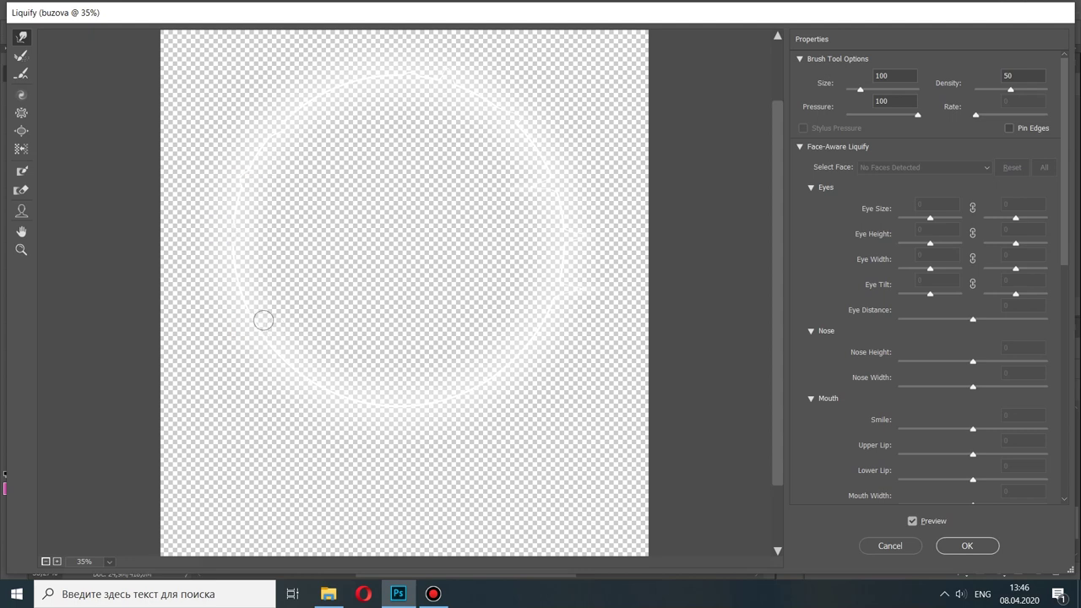
pyautogui.click(967, 545)
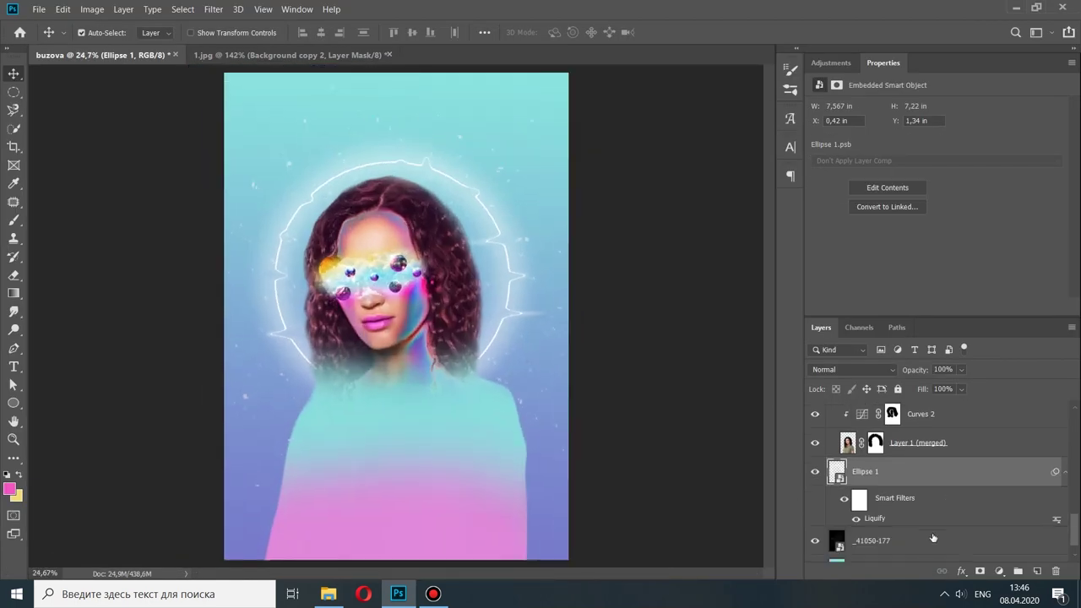
pyautogui.press('b')
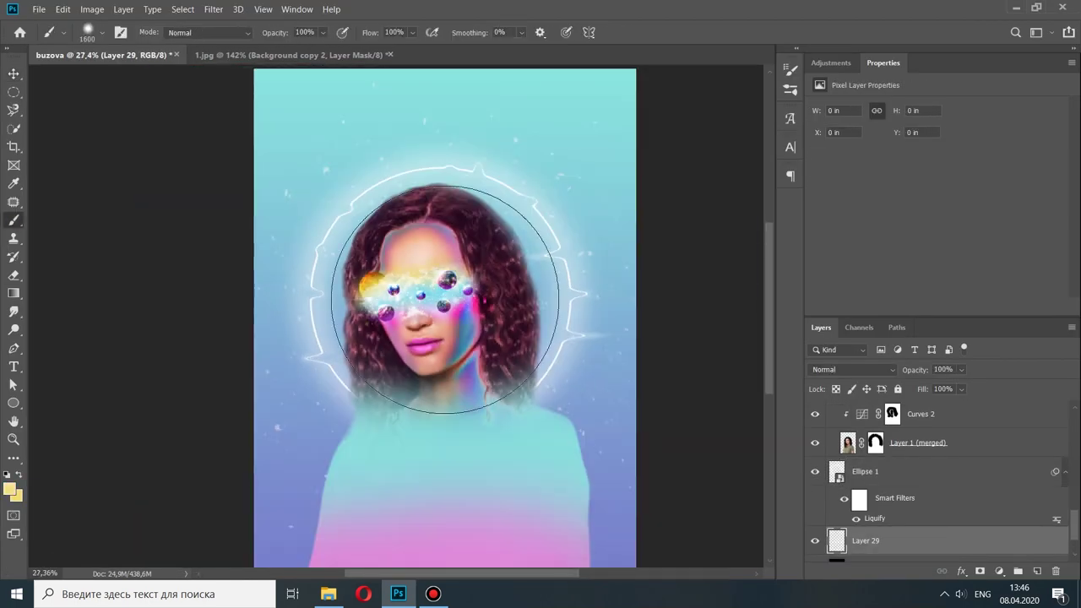
pyautogui.press(']')
pyautogui.press(']')
pyautogui.click(434, 278)
pyautogui.scroll(-4, 491, 347)
pyautogui.scroll(3, 397, 316)
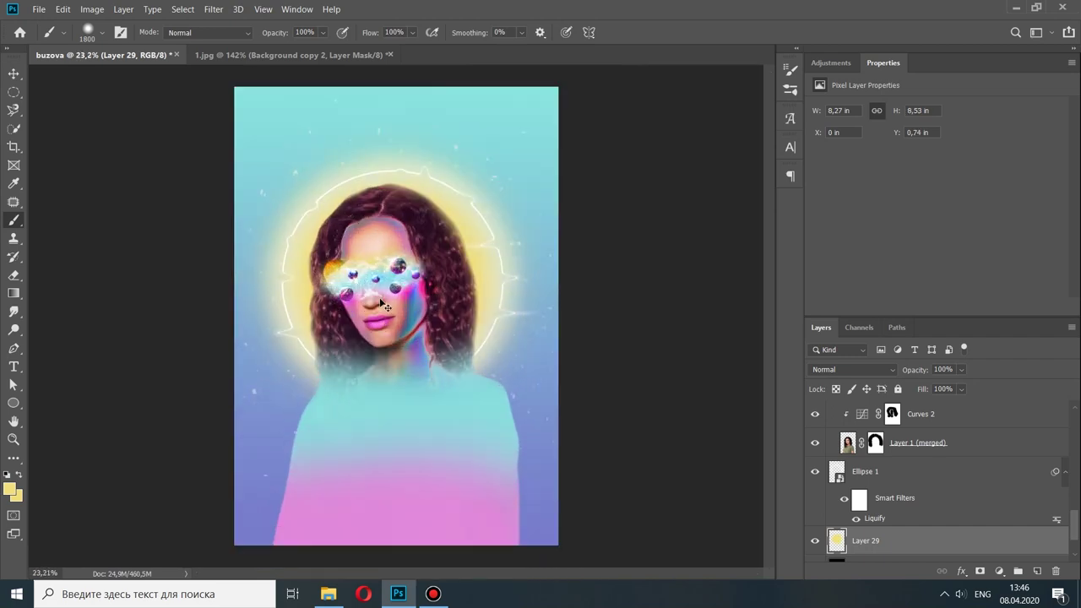
pyautogui.press(']')
pyautogui.press(']')
pyautogui.press(']')
pyautogui.click(378, 298)
pyautogui.scroll(-3, 928, 507)
# Step: Add a Curves adjustment layer above the yellow glow on Layer 29
pyautogui.click(857, 546)
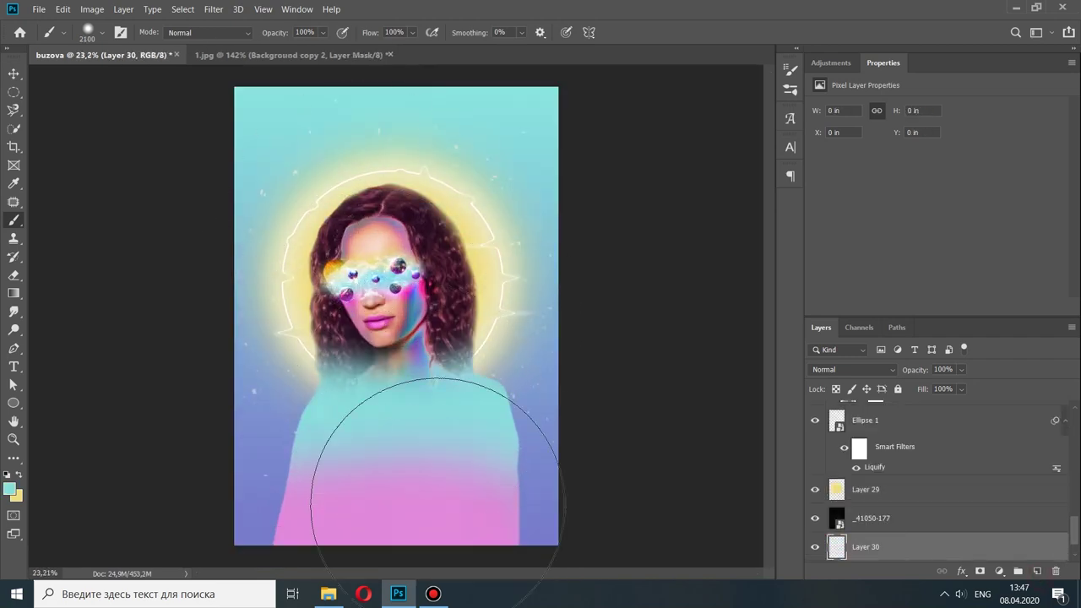
pyautogui.scroll(-2, 338, 507)
pyautogui.scroll(-1, 379, 518)
pyautogui.scroll(2, 379, 519)
pyautogui.click(979, 489)
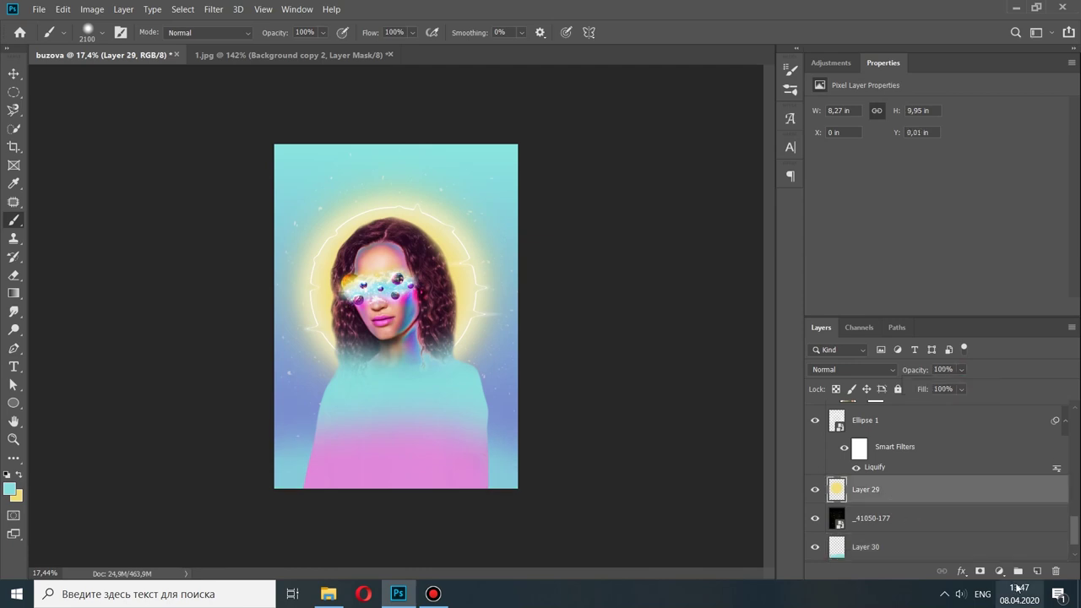
pyautogui.click(998, 571)
pyautogui.click(987, 387)
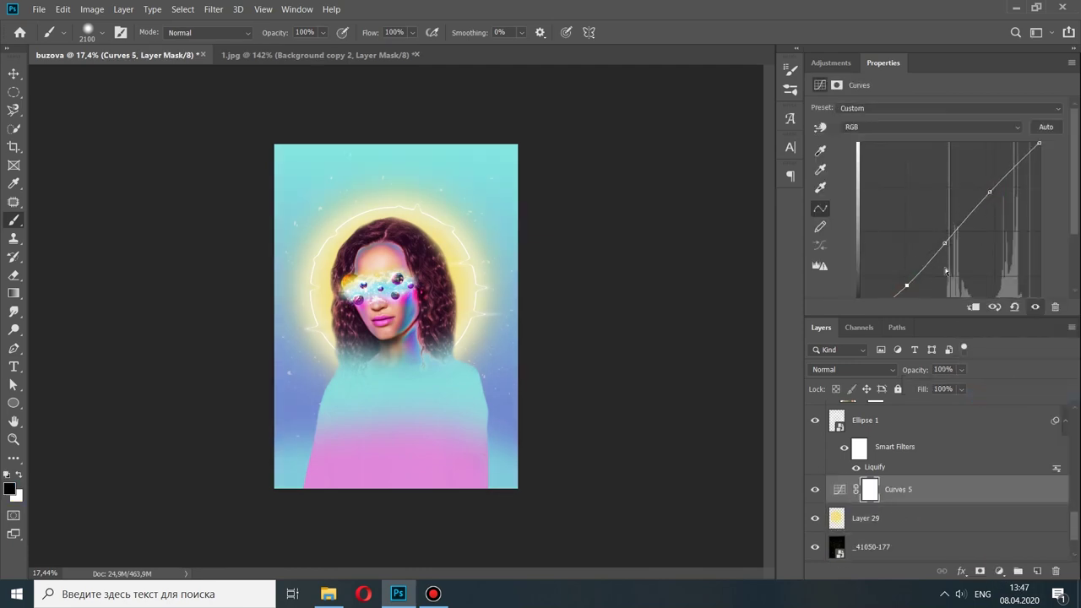
# Step: Lower the Curves slightly to darken the poster
pyautogui.moveTo(988, 192); pyautogui.dragTo(996, 195)
pyautogui.click(15, 72)
pyautogui.click(398, 432)
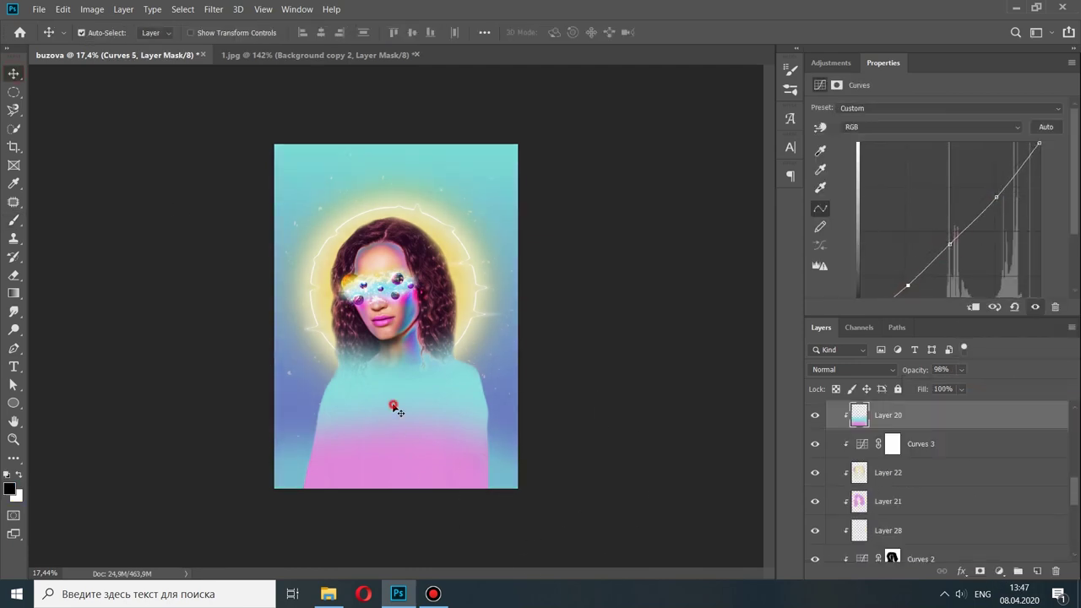
pyautogui.scroll(1, 393, 411)
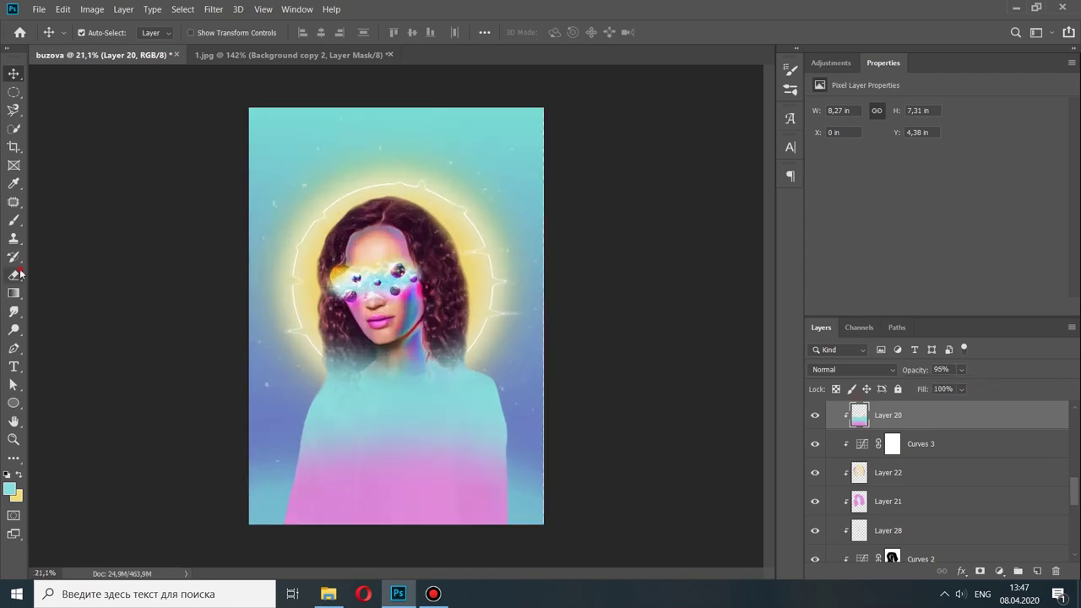
pyautogui.press('v')
pyautogui.scroll(3, 386, 254)
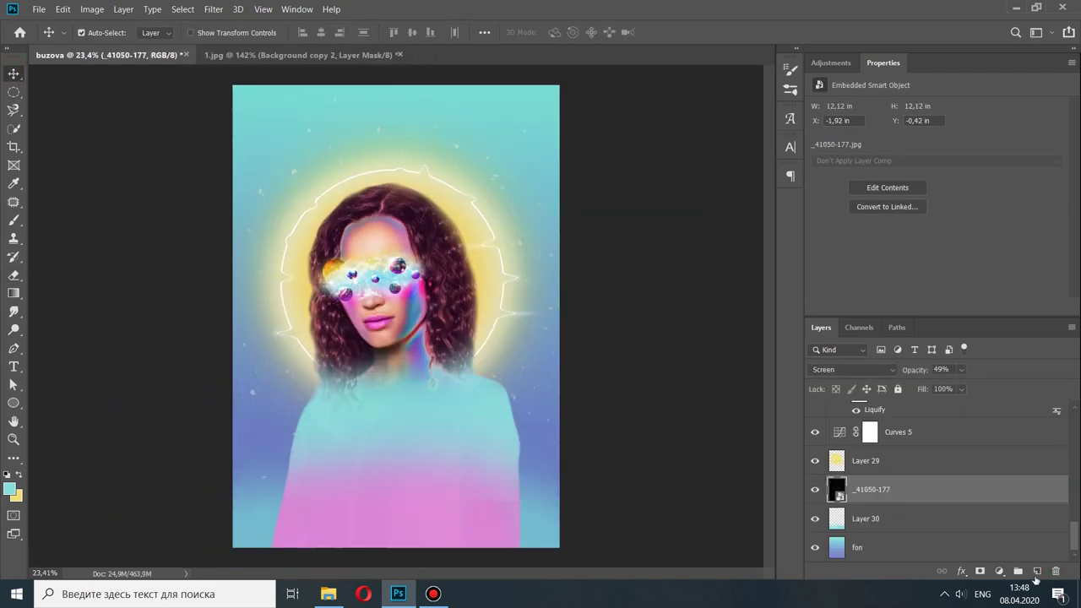
# Step: Fill a new layer with black and apply Add Noise to it
pyautogui.click(1036, 572)
pyautogui.rightClick(14, 293)
pyautogui.click(84, 304)
pyautogui.click(9, 488)
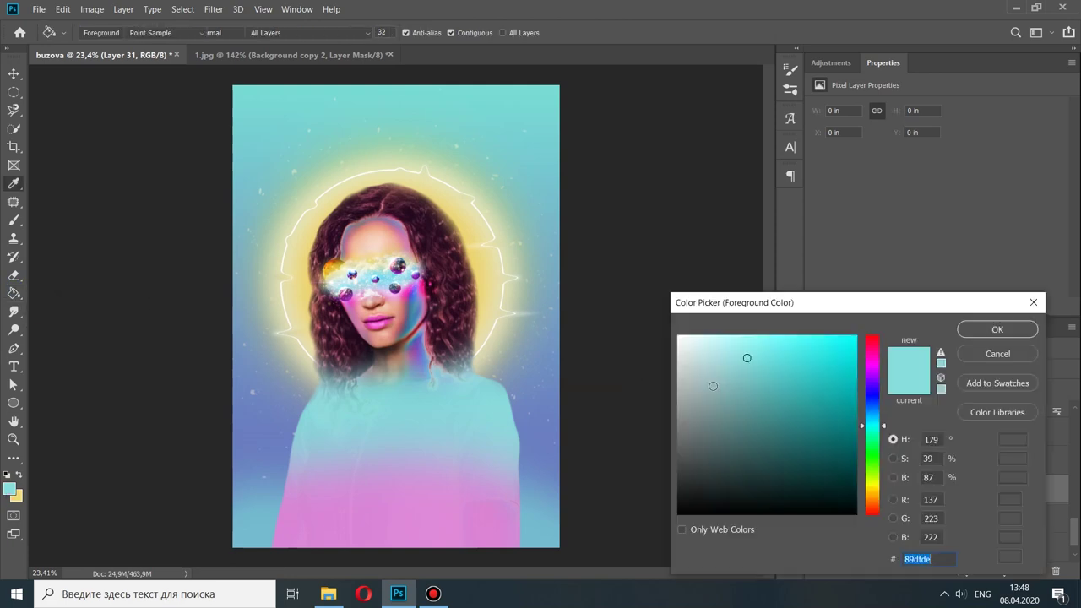
pyautogui.click(514, 275)
pyautogui.click(206, 8)
pyautogui.click(418, 197)
pyautogui.click(608, 102)
# Step: Set the noise layer to Soft Light at 55% opacity above Layer 29
pyautogui.click(853, 369)
pyautogui.click(848, 406)
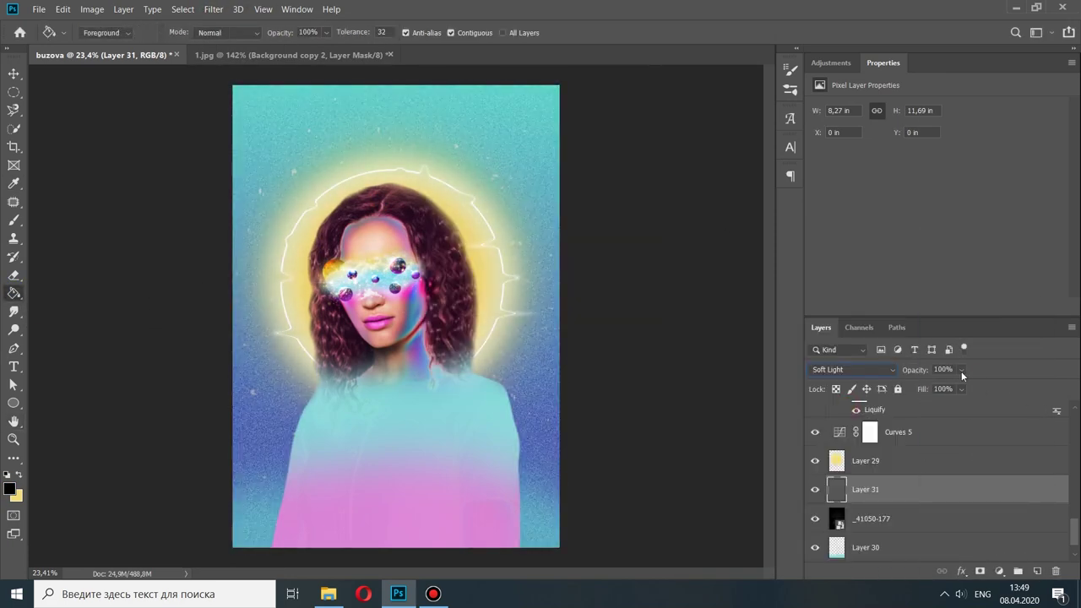
pyautogui.press('v')
pyautogui.moveTo(896, 489); pyautogui.dragTo(897, 455)
pyautogui.moveTo(961, 369); pyautogui.dragTo(960, 386)
pyautogui.scroll(-1, 645, 388)
pyautogui.scroll(-3, 931, 492)
pyautogui.scroll(5, 931, 492)
# Step: Scale the woman and eyes groups up to about 120%
pyautogui.click(878, 410)
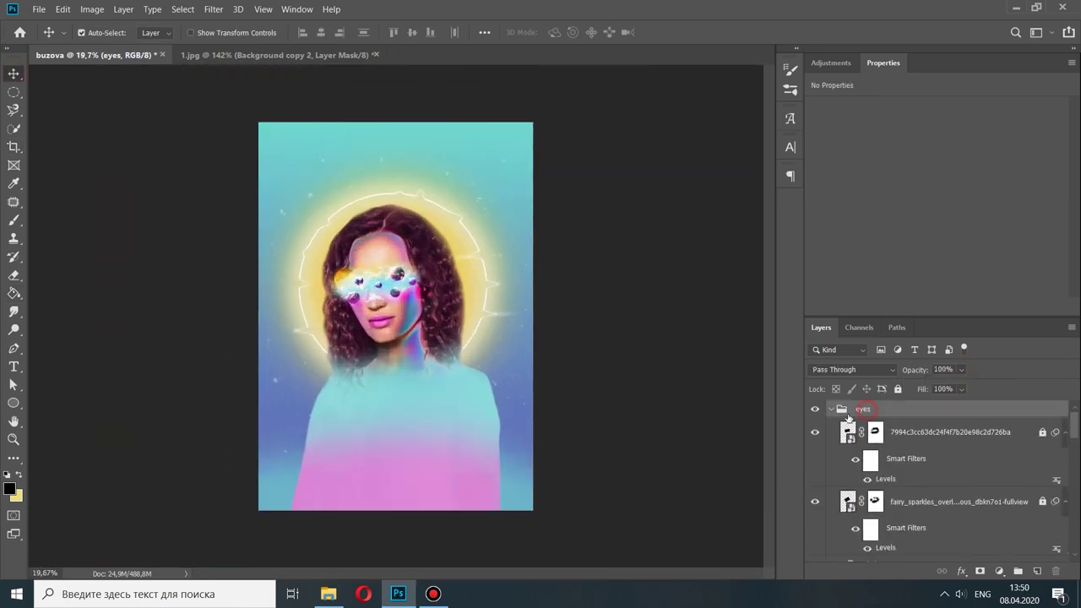
pyautogui.scroll(-3, 475, 443)
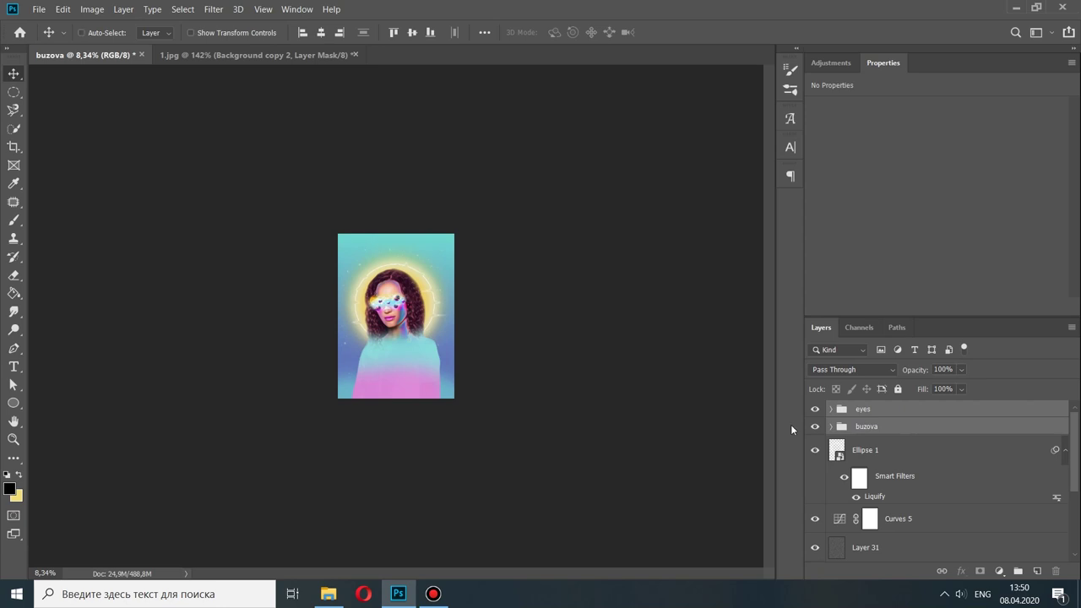
pyautogui.hotkey('ctrl', 't')
pyautogui.moveTo(502, 381); pyautogui.dragTo(526, 409)
pyautogui.moveTo(396, 342); pyautogui.dragTo(392, 335)
pyautogui.hotkey('ctrl', '0')
pyautogui.press('Return')
pyautogui.scroll(-2, 884, 455)
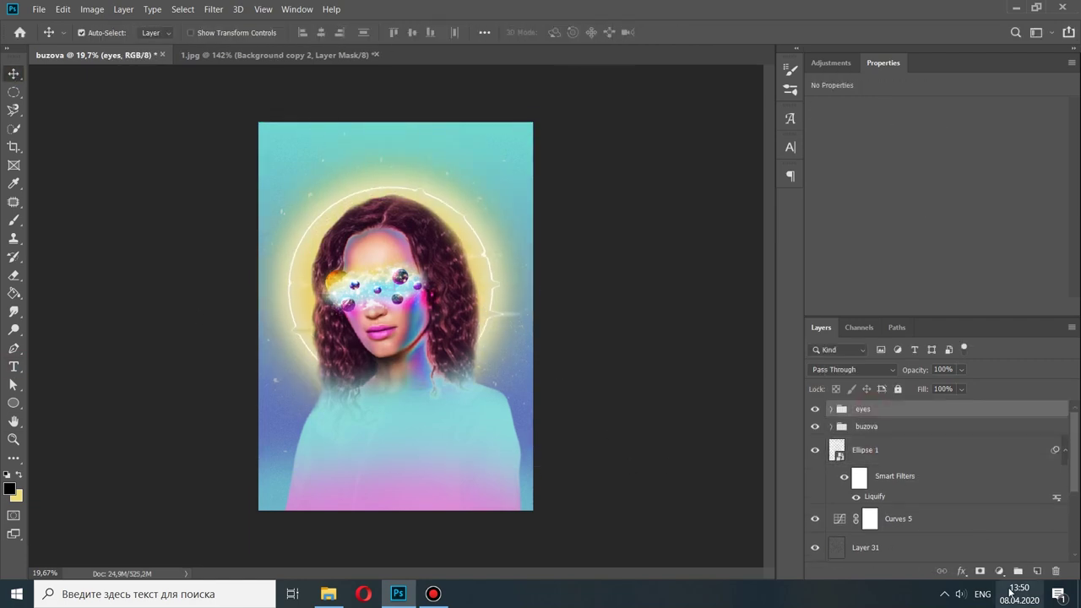
# Step: Add a Curves adjustment above Vibrance 1 and raise its upper point to brighten
pyautogui.click(999, 571)
pyautogui.click(979, 387)
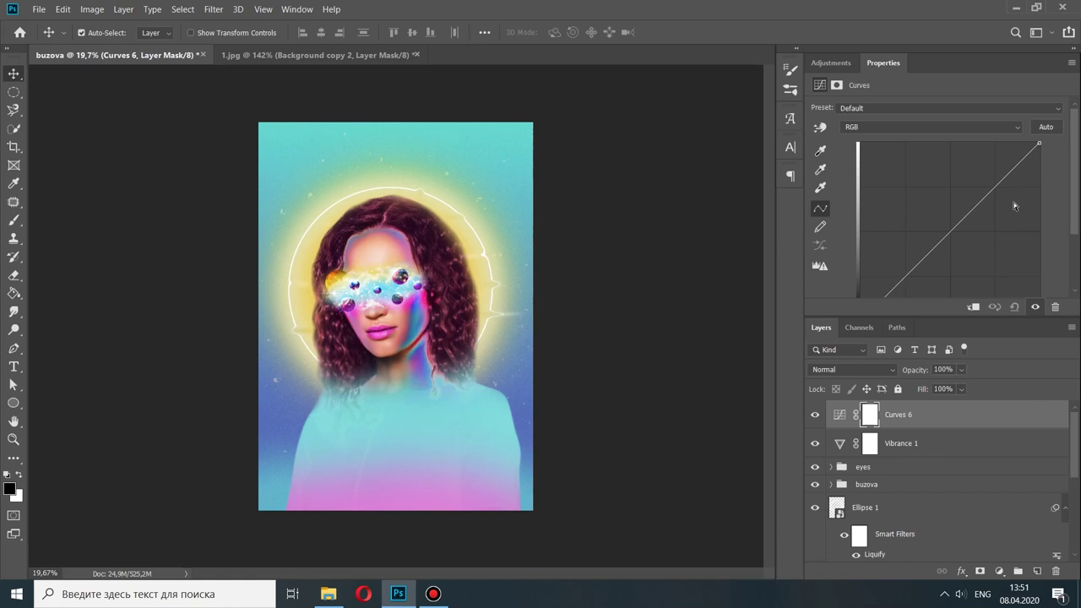
pyautogui.moveTo(973, 203); pyautogui.dragTo(973, 196)
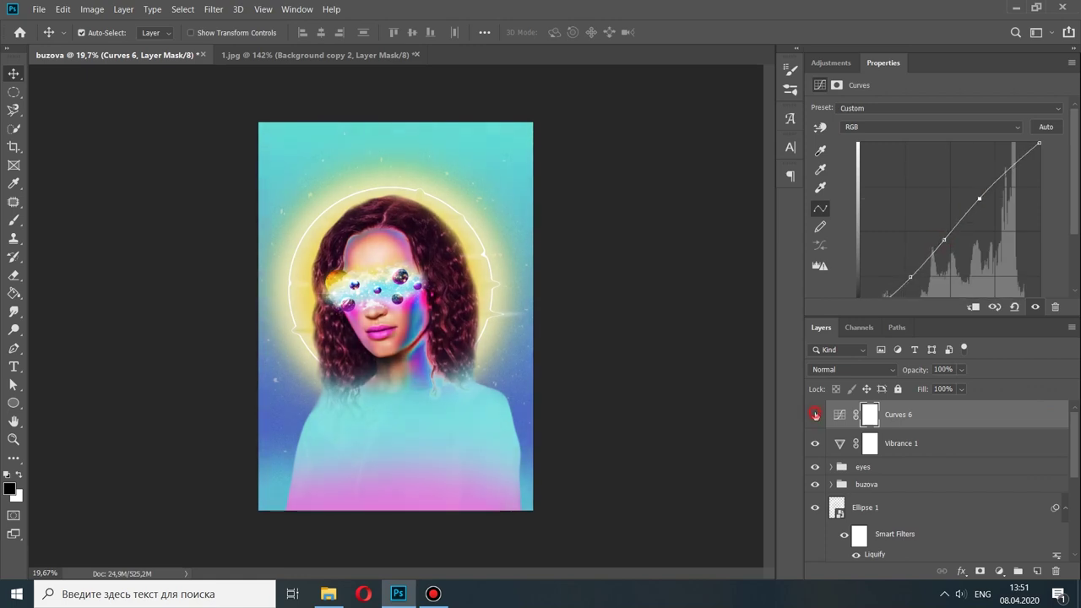
# Step: Add a Hue/Saturation adjustment layer
pyautogui.click(999, 571)
pyautogui.press('Escape')
pyautogui.click(999, 570)
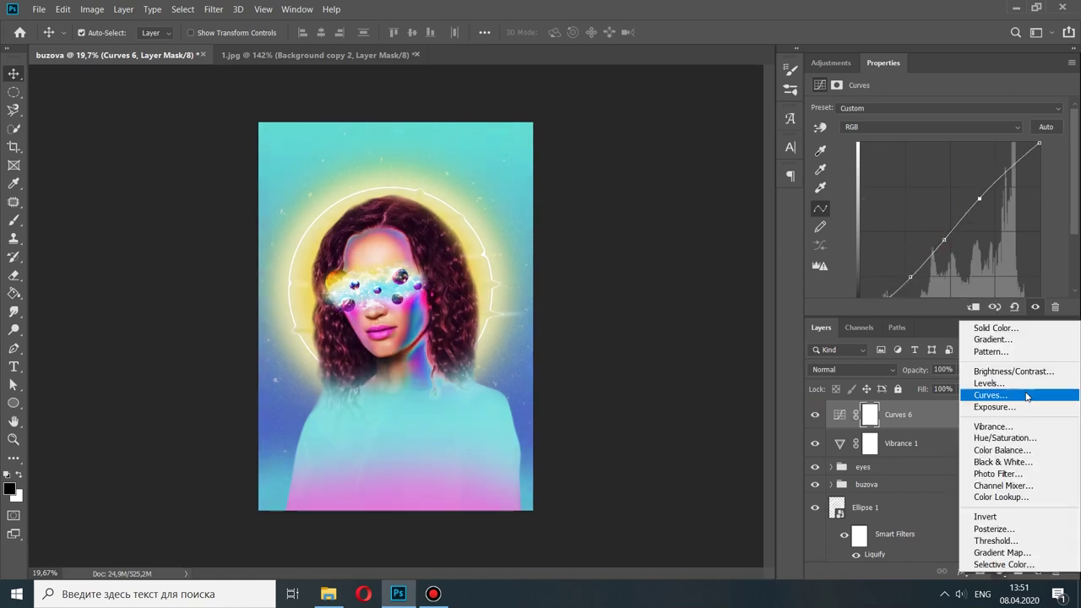
pyautogui.click(1004, 432)
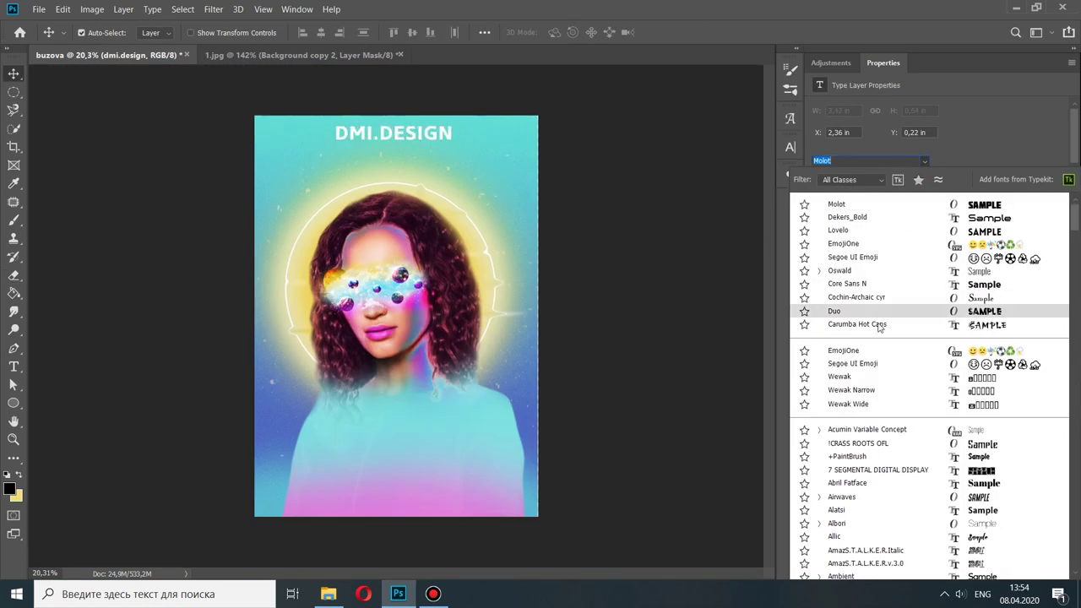
# Step: Set the DMI.DESIGN text to Lovelo and drag it to the poster's bottom
pyautogui.click(838, 231)
pyautogui.moveTo(397, 127); pyautogui.dragTo(398, 488)
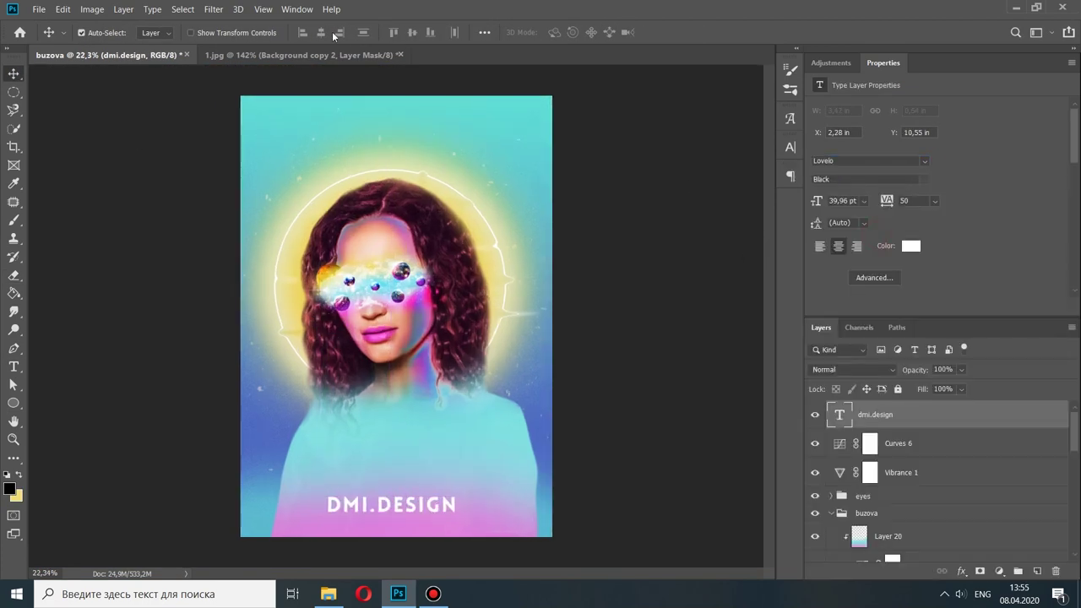